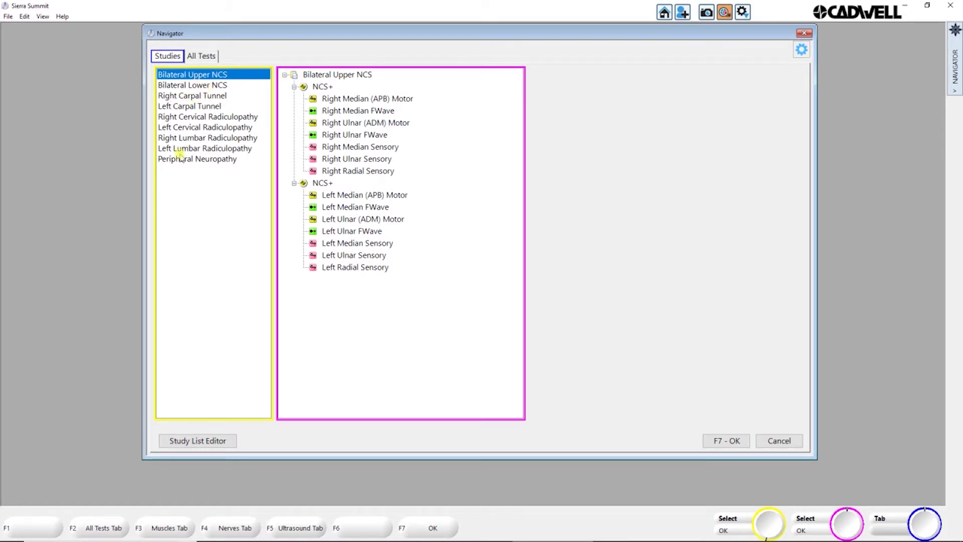
Examine the study menu and test menu in the Study List Editor and close it without edits.
left_click(200, 439)
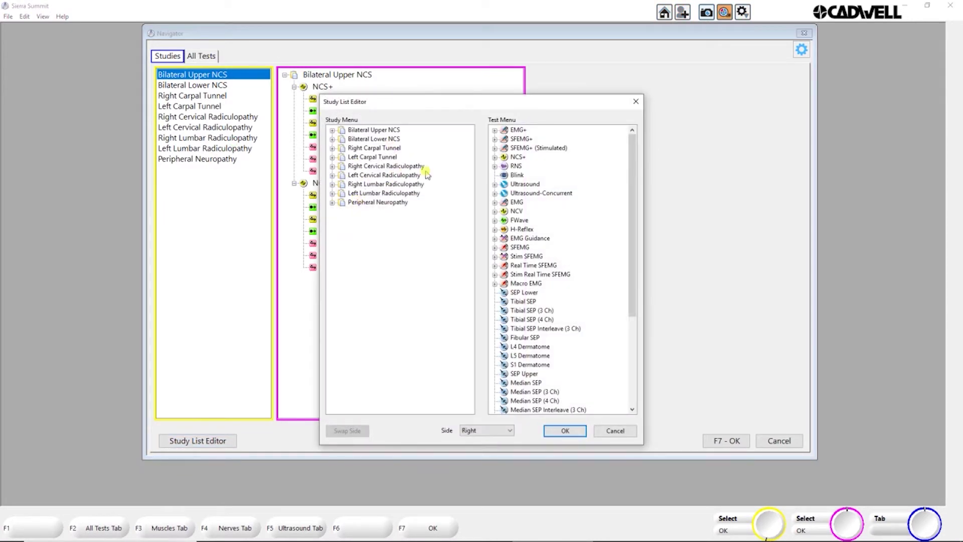
left_click(567, 430)
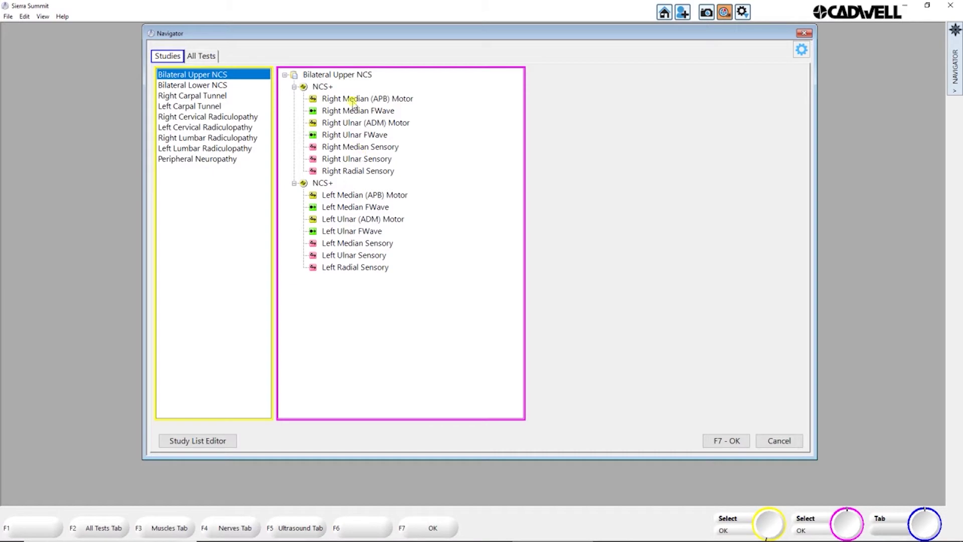
View the SFEMG+ muscles among all tests, turning the restriction to common muscles on and back off.
left_click(201, 57)
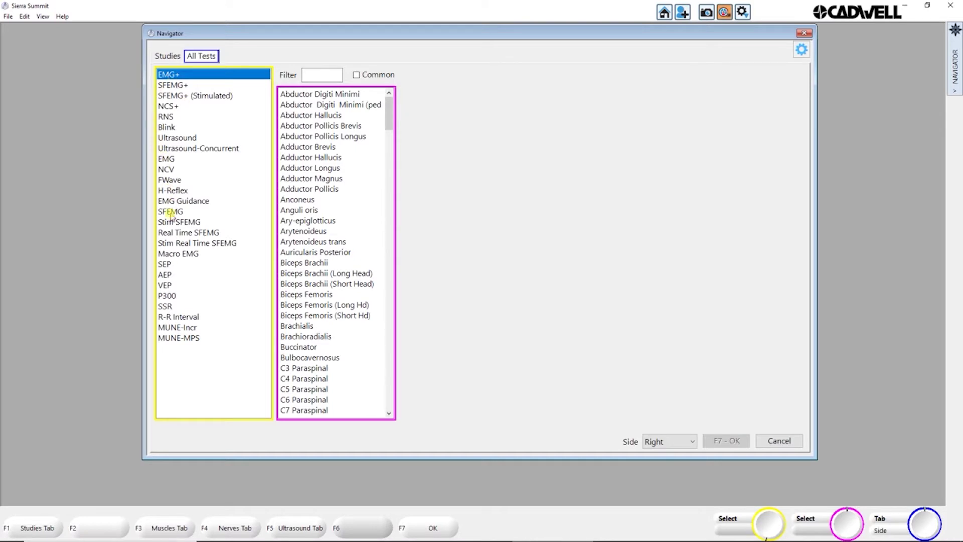
left_click(182, 87)
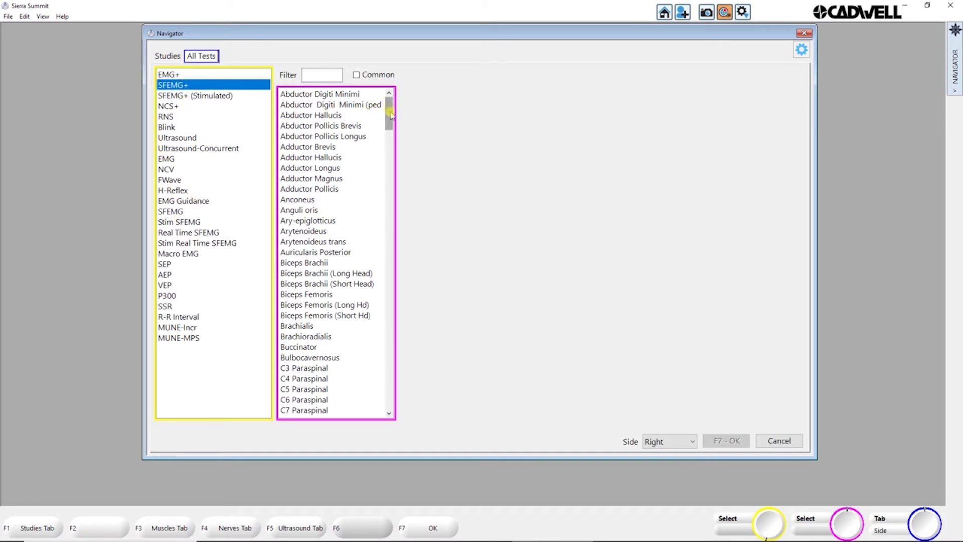
mouse_move(391, 114)
left_mouse_down()
mouse_move(384, 190)
mouse_move(389, 108)
left_mouse_up()
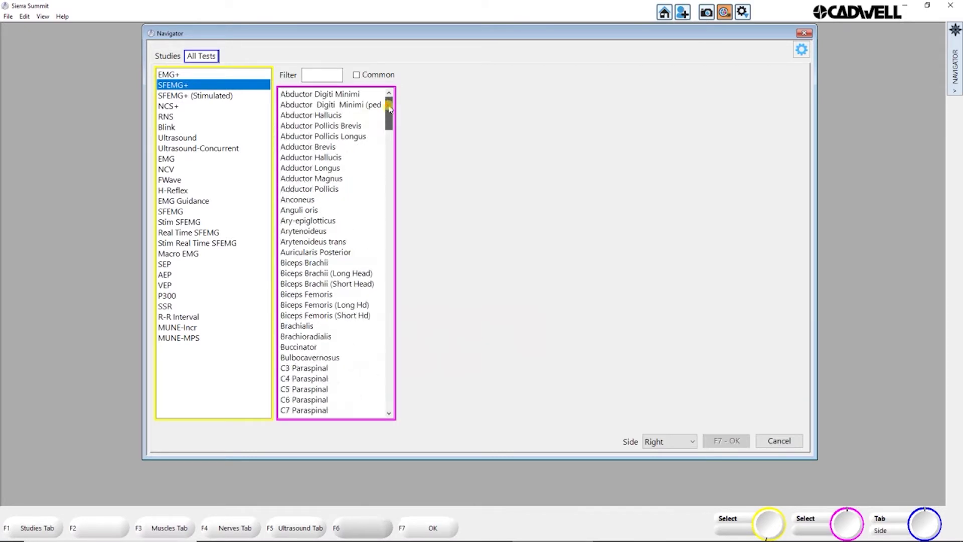
left_click(356, 75)
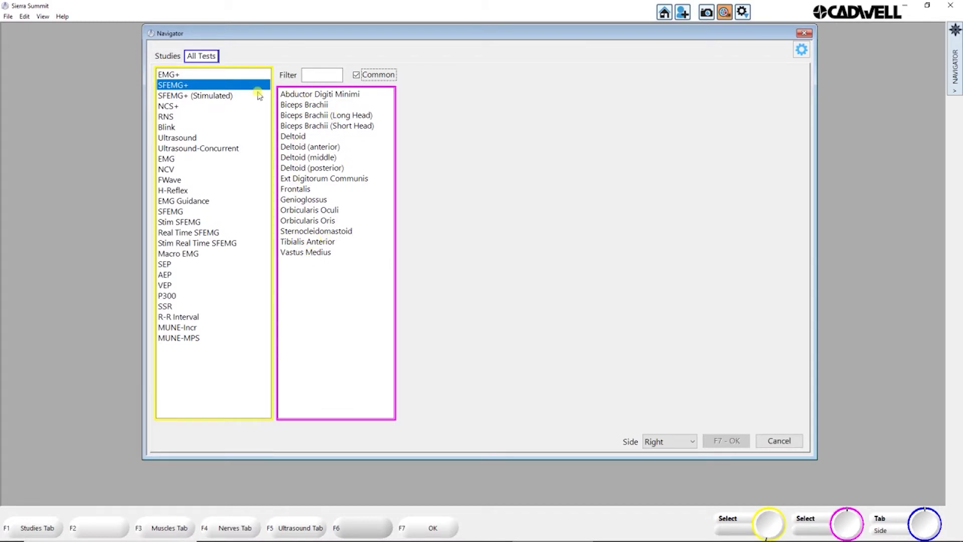
left_click(356, 75)
Filter the SFEMG+ muscle list by "bic".
left_click(314, 77)
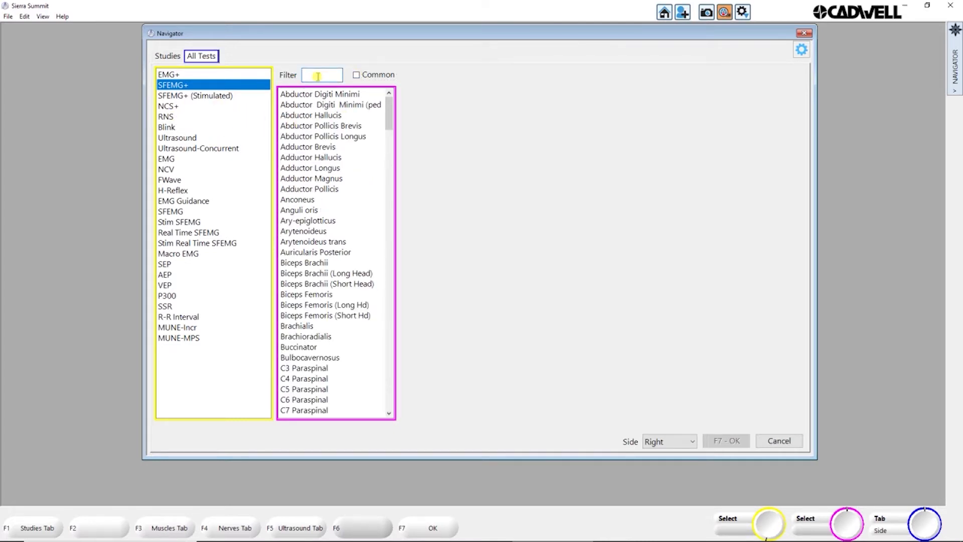
type("v")
key("BackSpace")
type("bic")
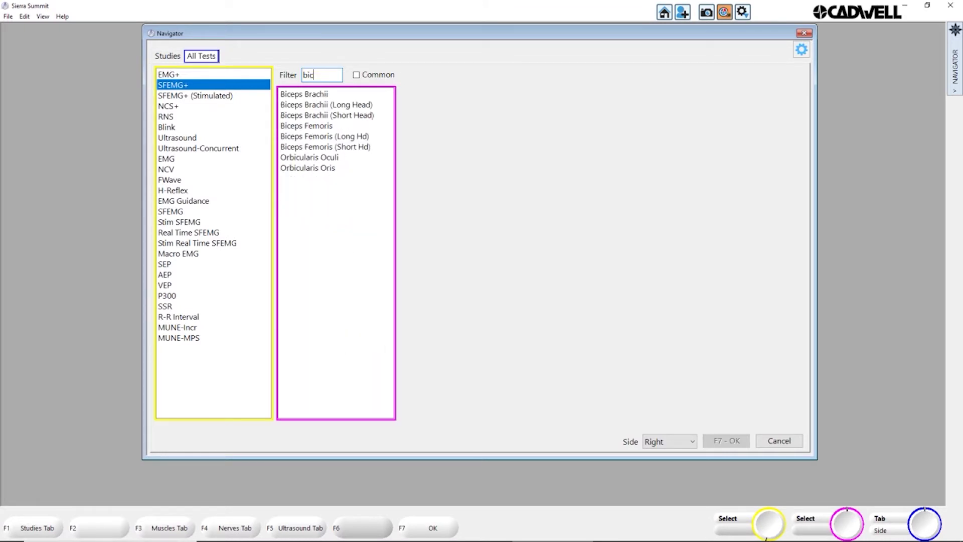
Compare the test lists offered for EMG+, SFEMG+ and NCS+, finishing on EMG+.
left_click(171, 74)
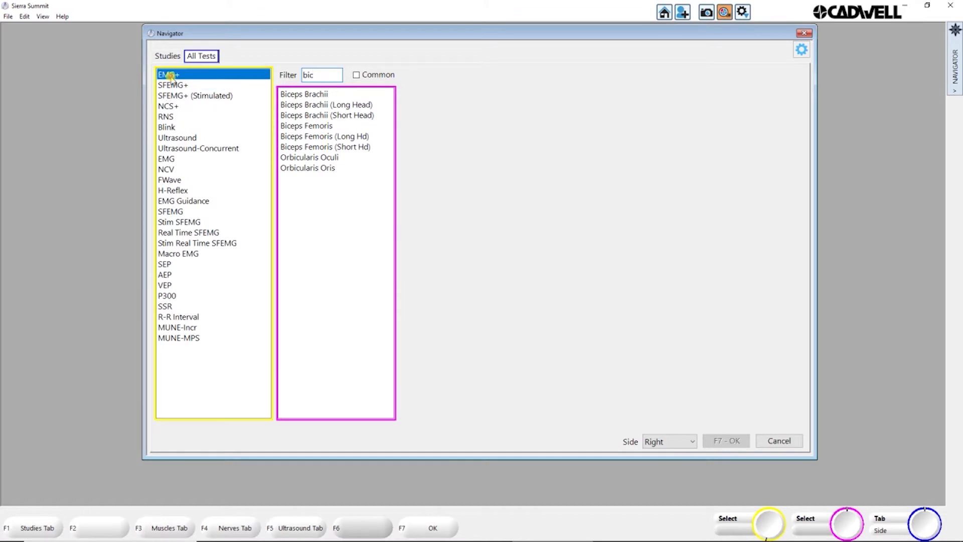
left_click(171, 85)
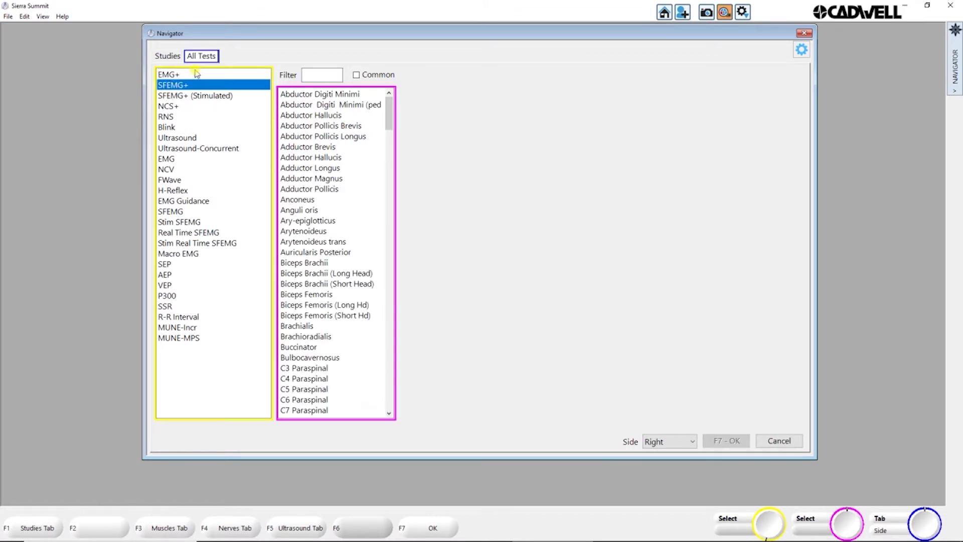
left_click(168, 107)
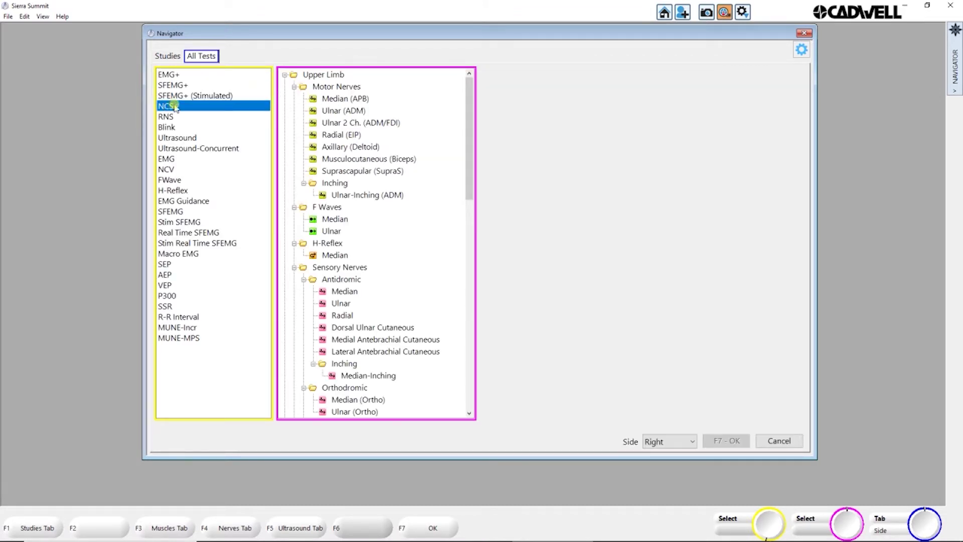
left_click(177, 75)
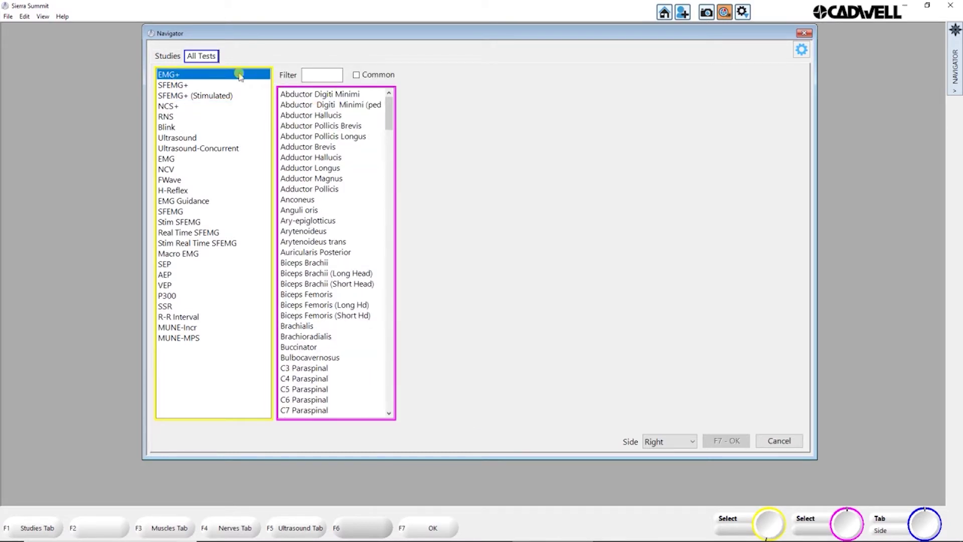
Make the Muscles, Nerves and Ultrasound tabs visible in the Navigator setup, keeping Studies as the default.
left_click(800, 51)
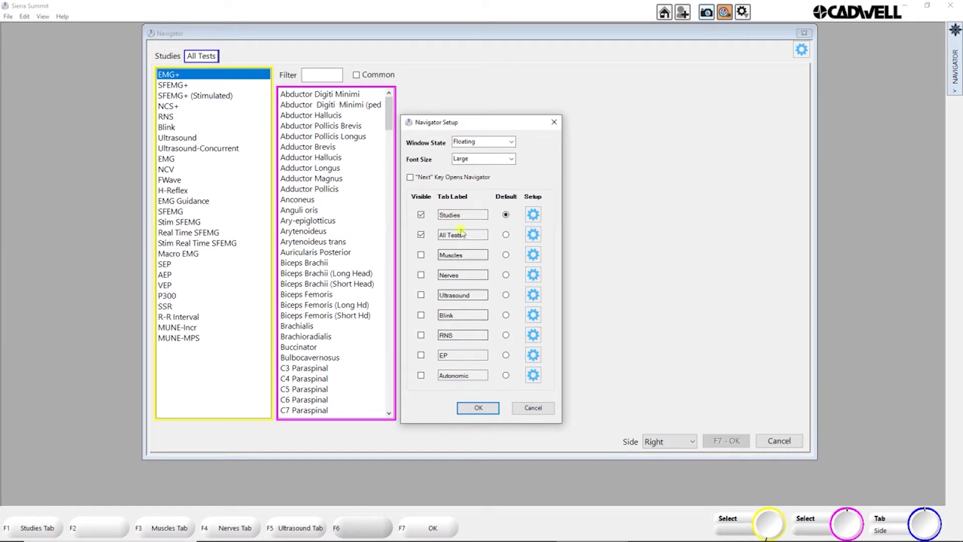
left_click(421, 256)
left_click(421, 275)
left_click(422, 296)
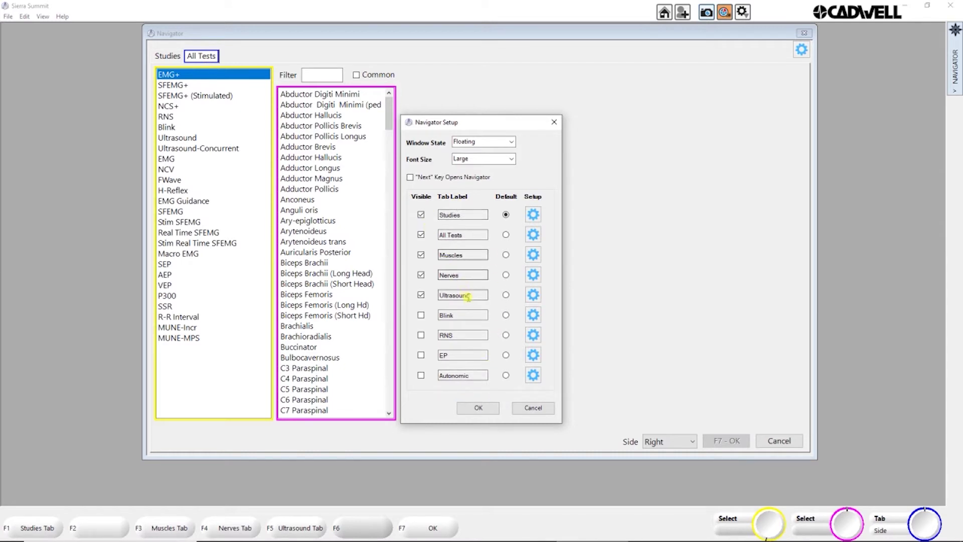
left_click(476, 295)
left_click_drag(480, 242, 472, 273)
left_click(478, 408)
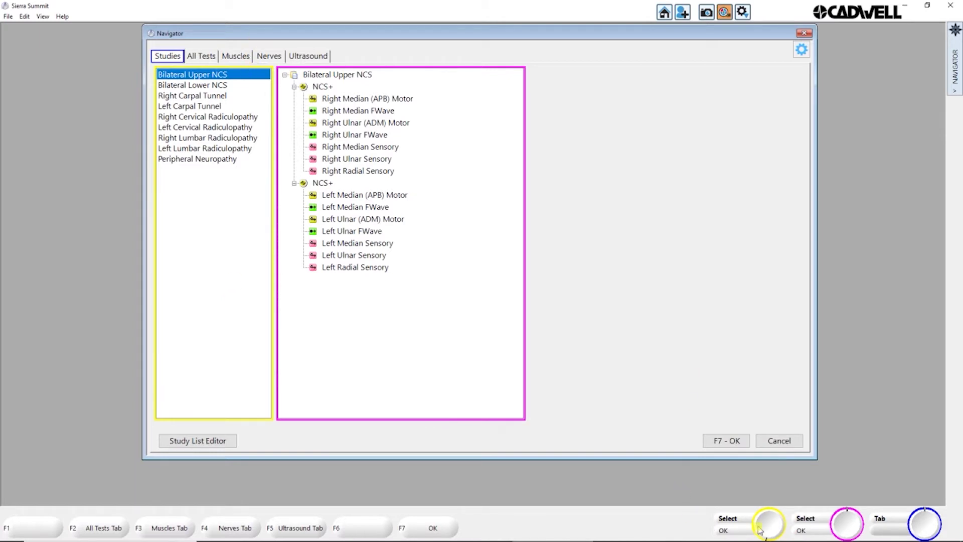
Browse the predefined studies with the on-screen selection knobs, stopping at Right Carpal Tunnel to step through its tests.
scroll(769, 529, "up", 3)
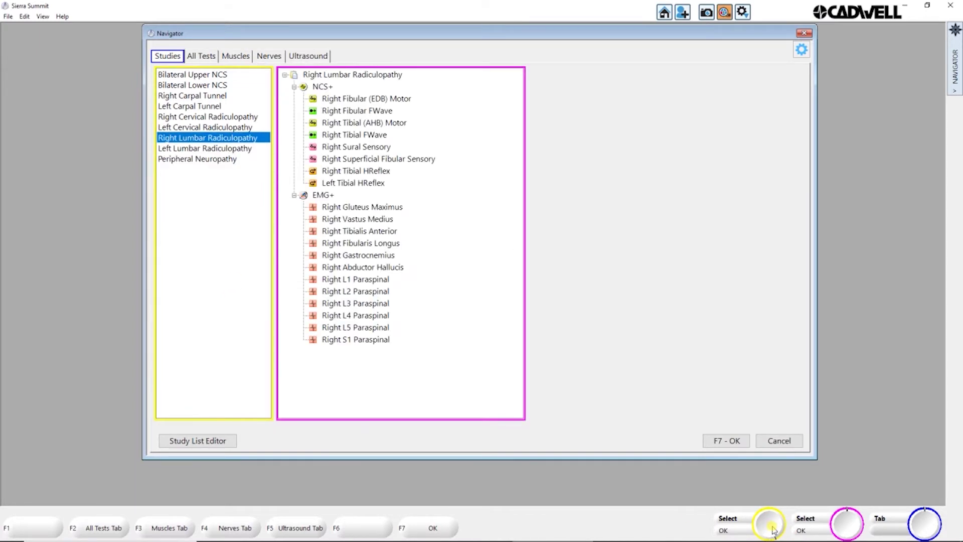
scroll(772, 528, "up", 4)
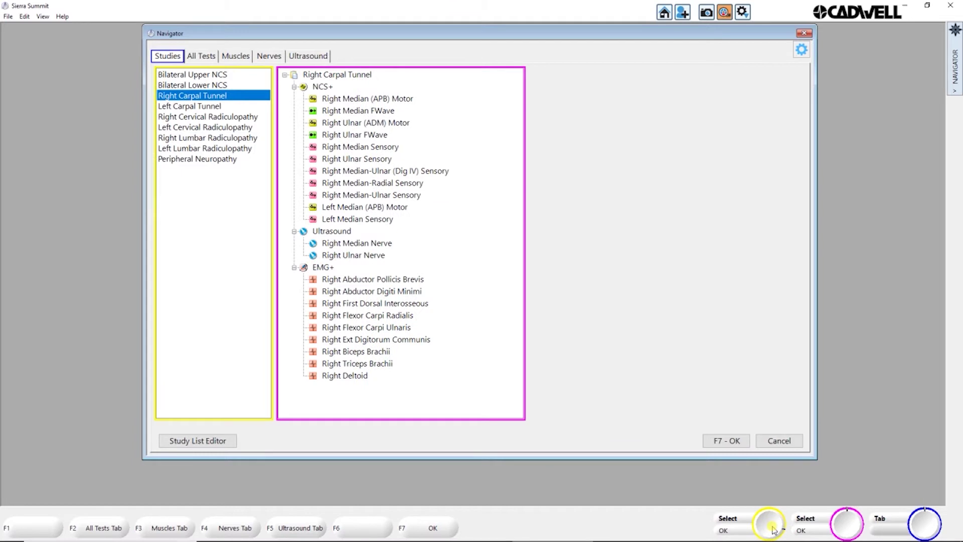
scroll(851, 529, "down", 3)
scroll(851, 529, "down", 3)
scroll(851, 529, "up", 3)
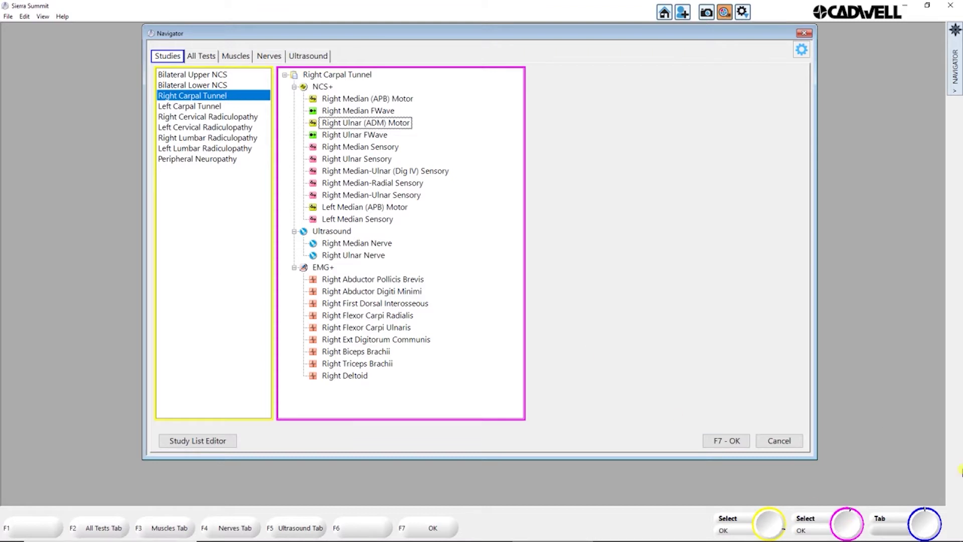
Cycle through the Navigator's tabs with the on-screen tab knob and return to the studies.
scroll(927, 530, "down", 2)
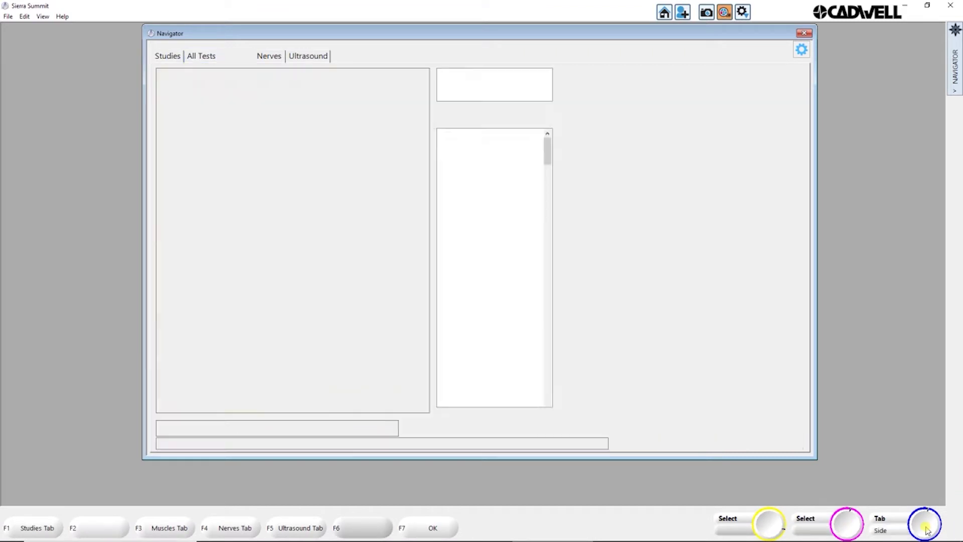
scroll(926, 530, "down", 1)
scroll(927, 530, "up", 3)
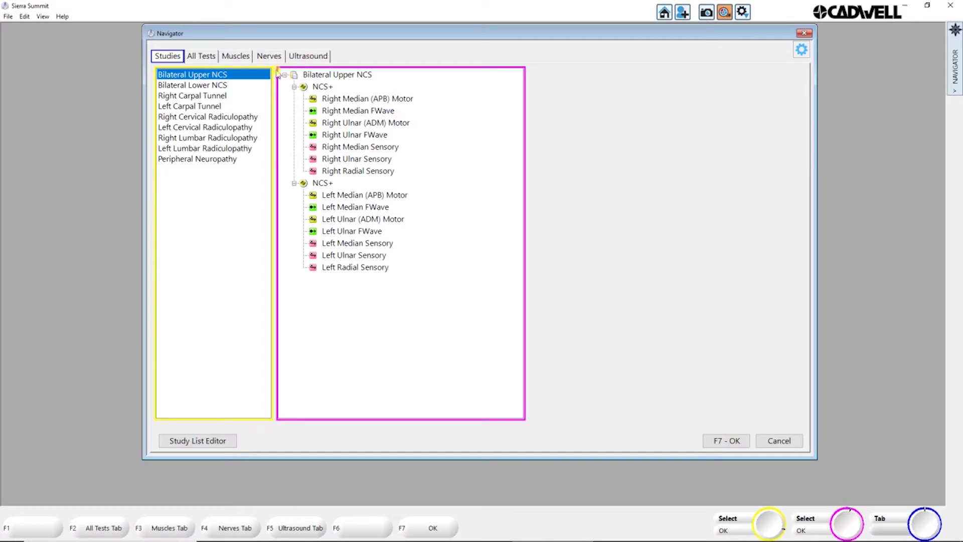
Show the EMG+ muscles of the right hand using the body figure, trying the common-muscles restriction and removing it again.
left_click(237, 57)
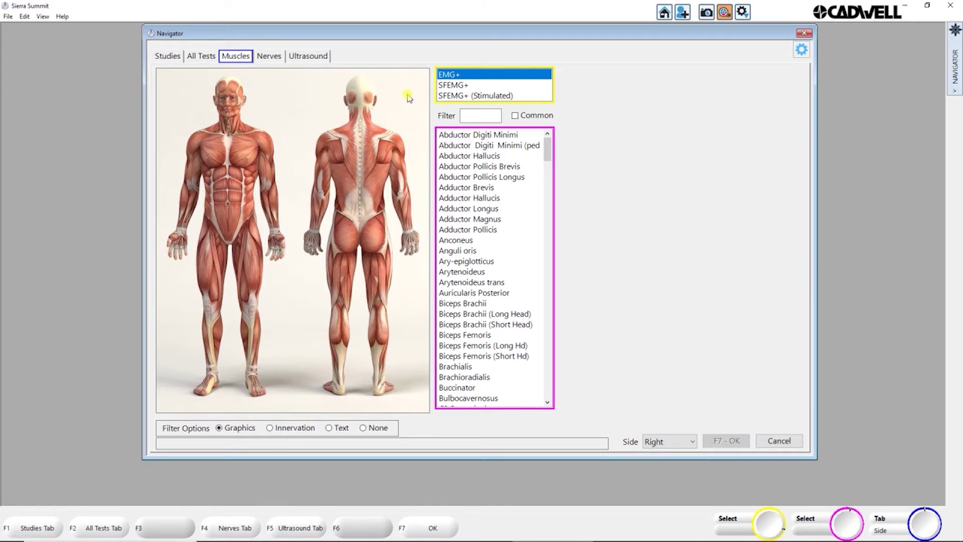
left_click(175, 245)
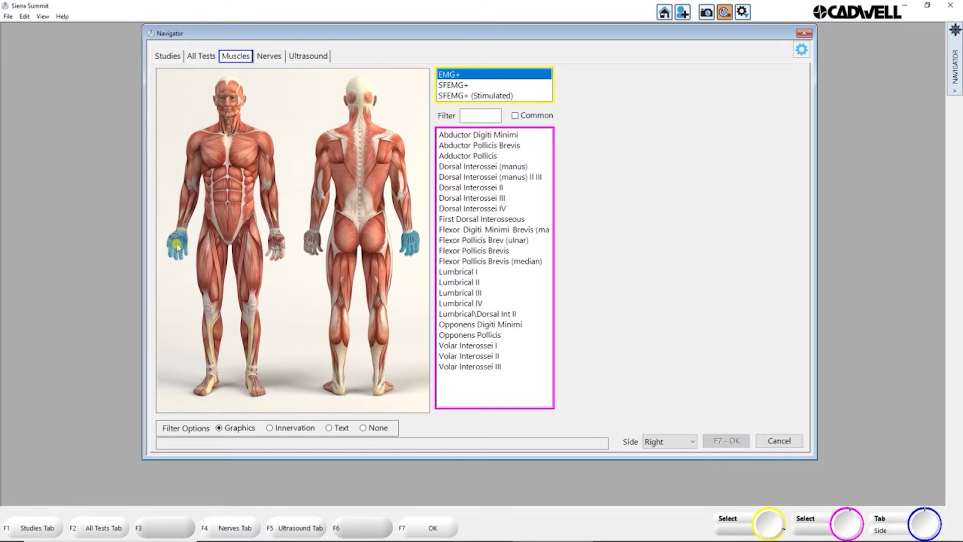
left_click(663, 443)
left_click(515, 117)
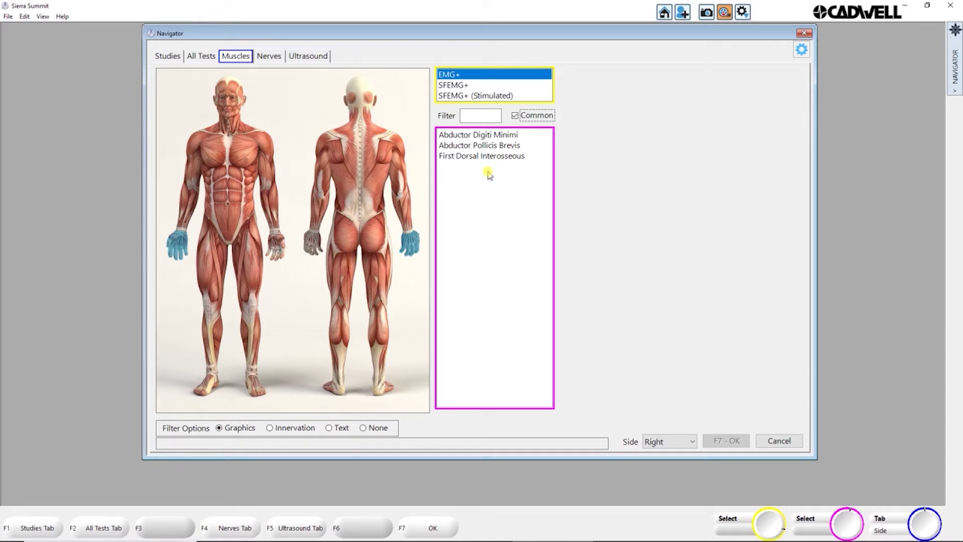
left_click(515, 115)
left_click(477, 117)
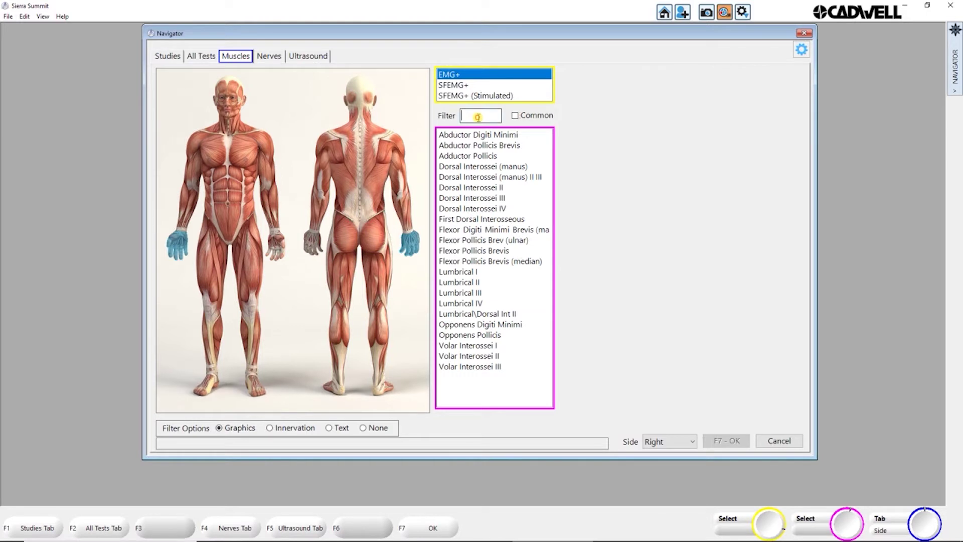
Select Abductor Pollicis Brevis, Dorsal Interossei III and Flexor Pollicis Brev (ulnar) for EMG+, and switch to SFEMG+ to add Dorsal Interossei (manus).
left_click(470, 146)
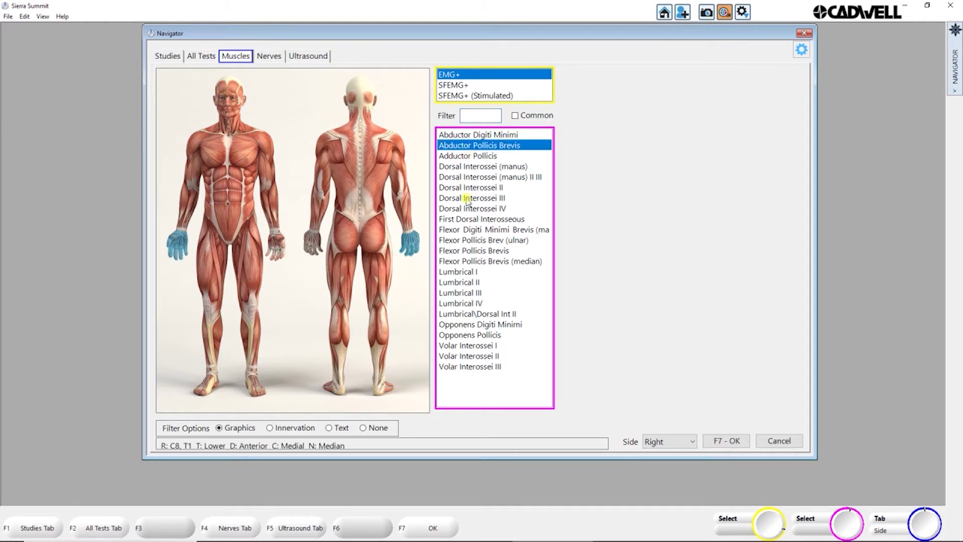
left_click(467, 198)
left_click(463, 241)
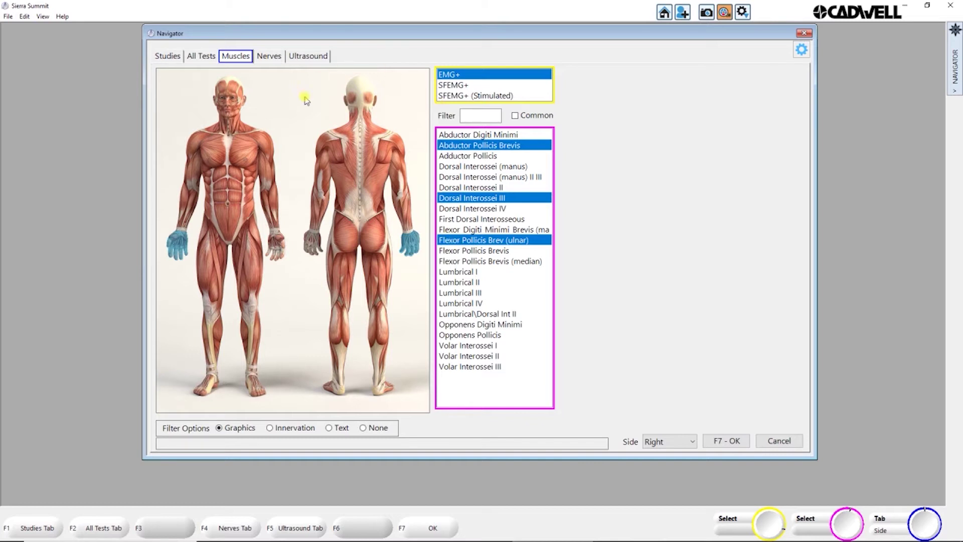
left_click(452, 86)
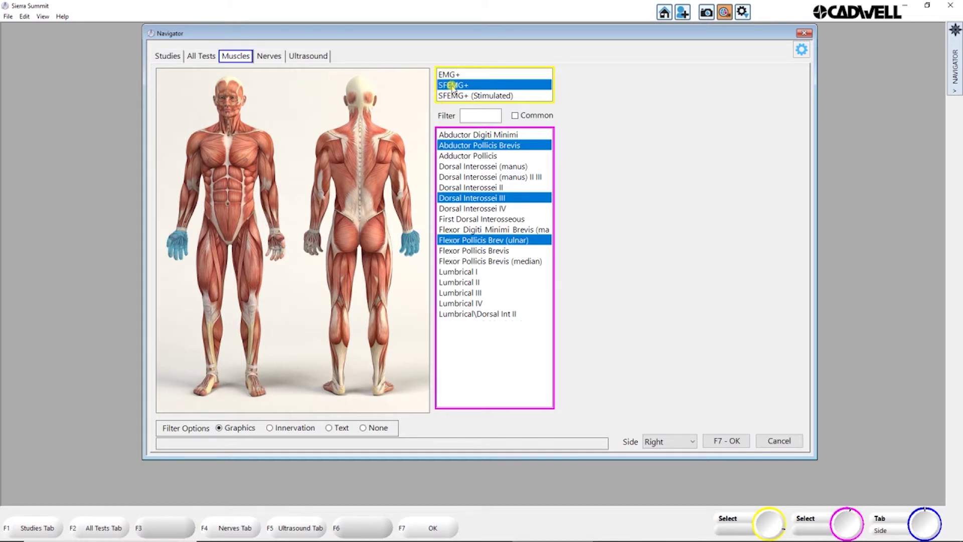
left_click(462, 166)
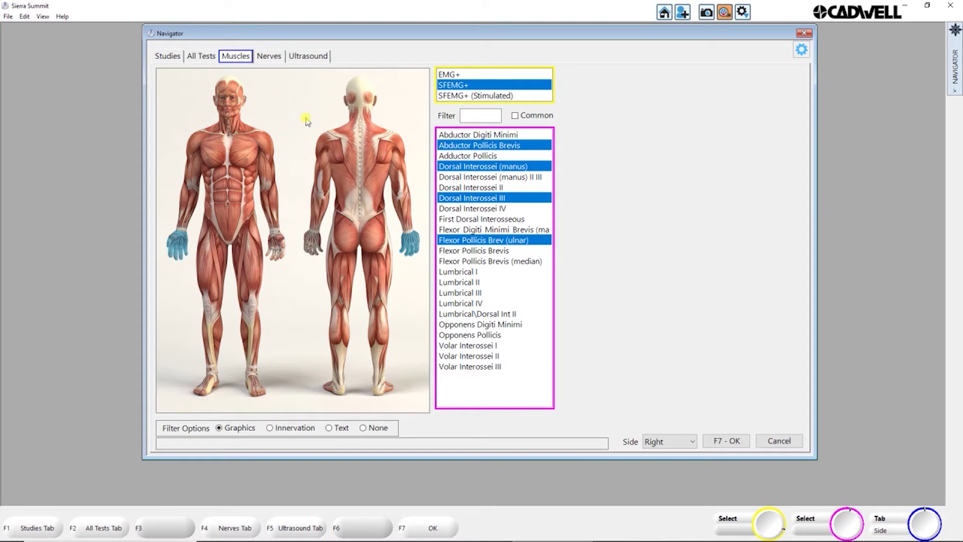
Clear the hand region and filter the SFEMG+ muscles by the left lower leg, followed by the left half of the head.
left_click(281, 102)
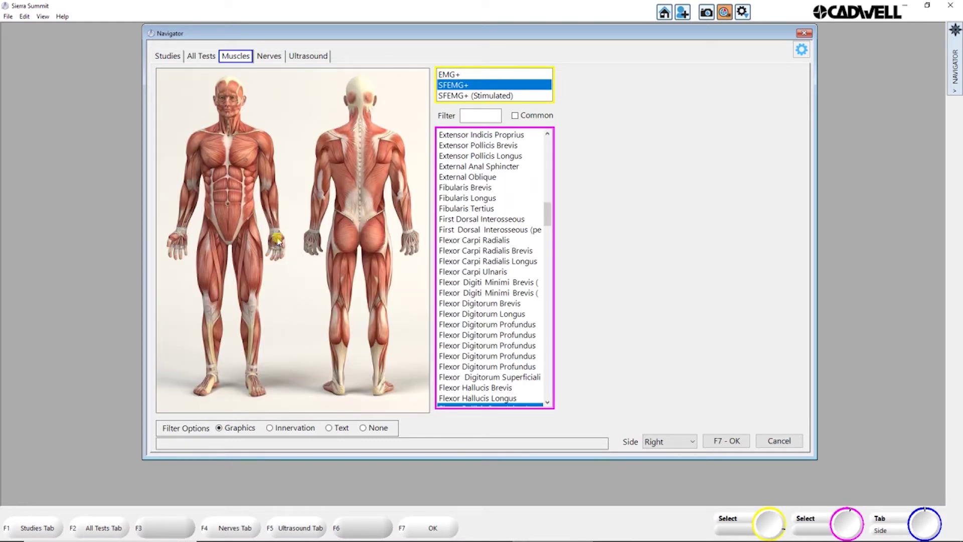
left_click(252, 351)
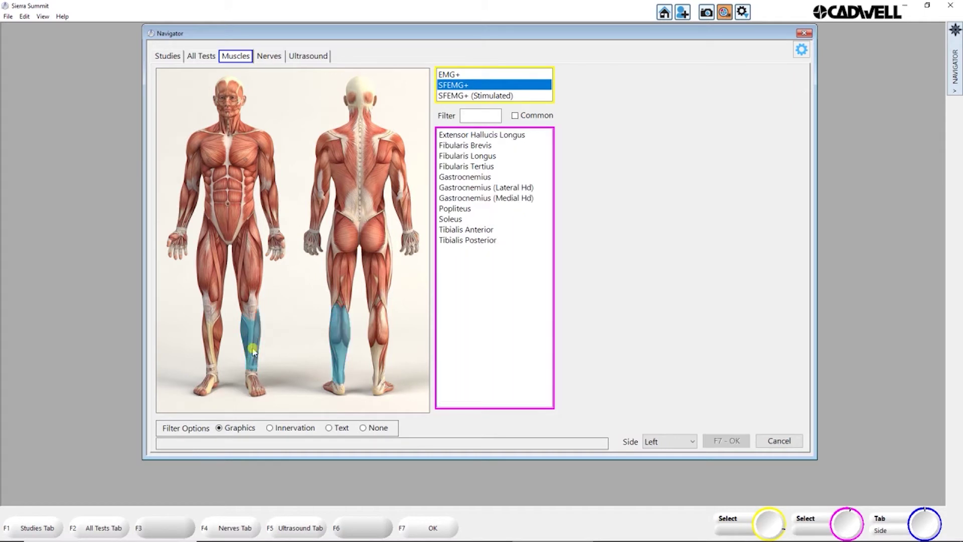
left_click(231, 96)
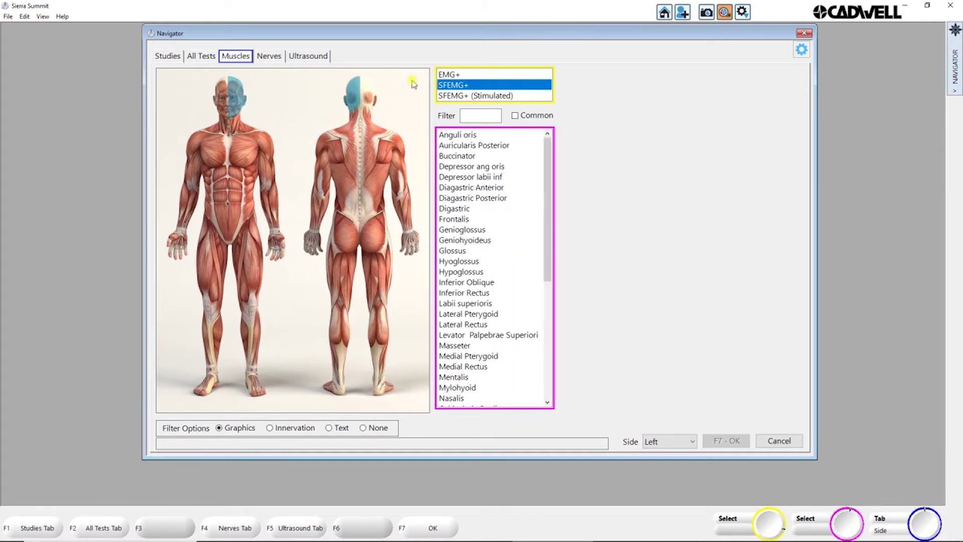
Select Genioglossus and Orbicularis Oris from the common muscles of the head, and return to the studies list.
left_click(516, 117)
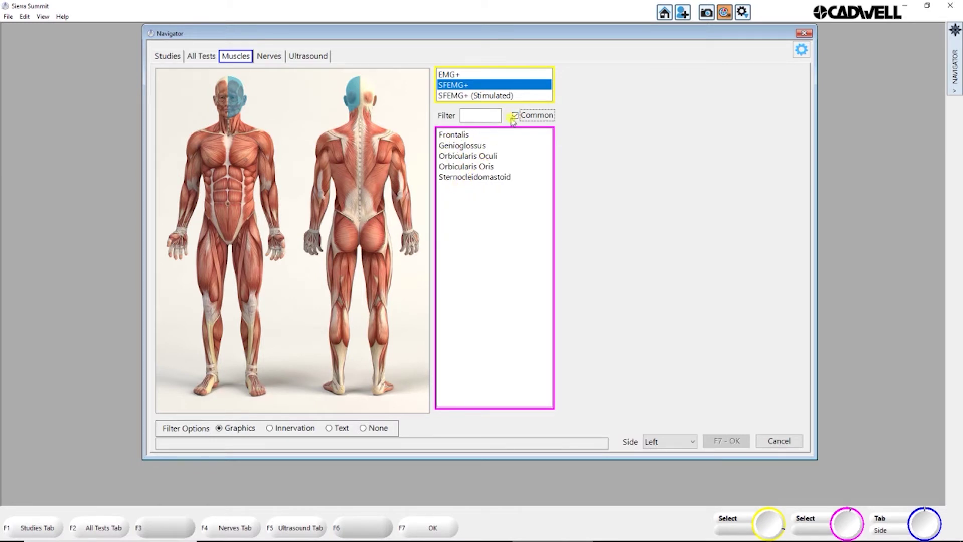
left_click(456, 146)
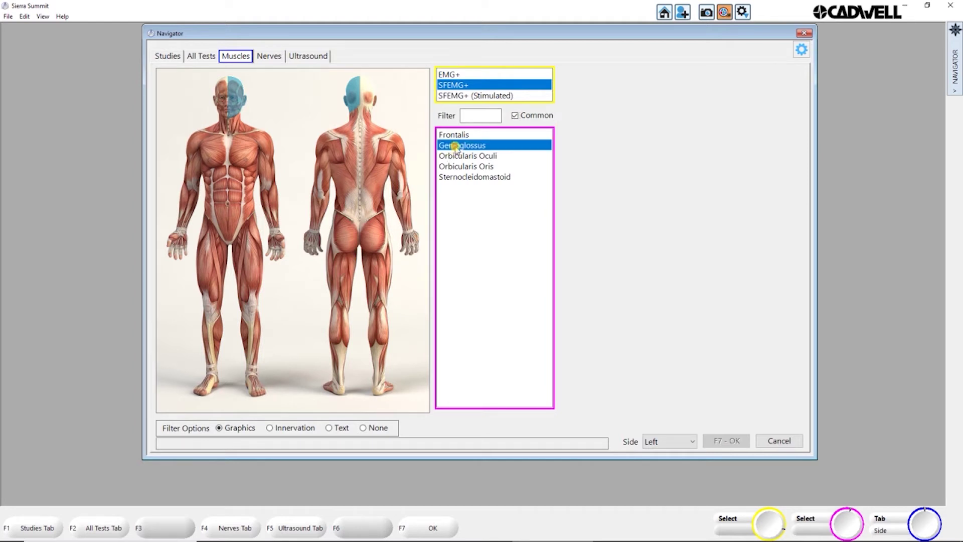
left_click(460, 167)
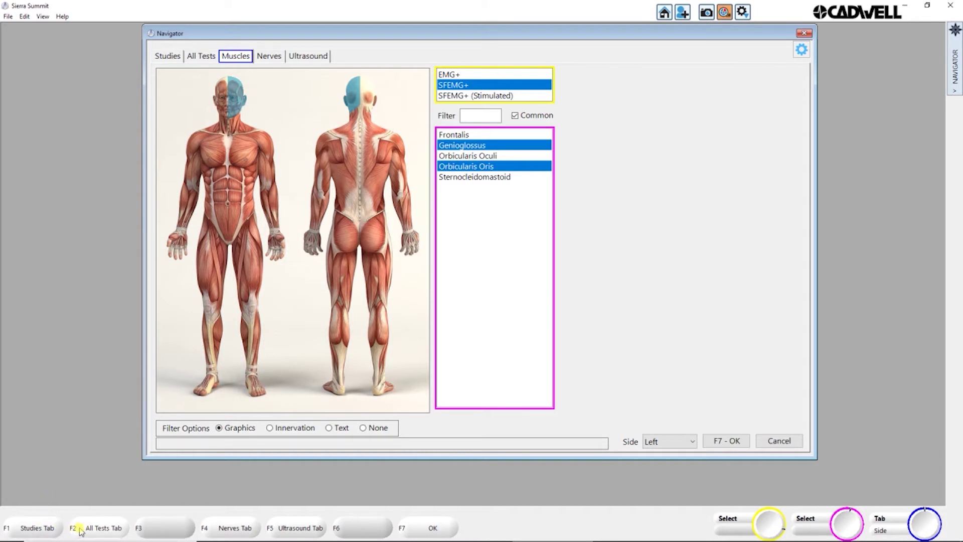
left_click(50, 531)
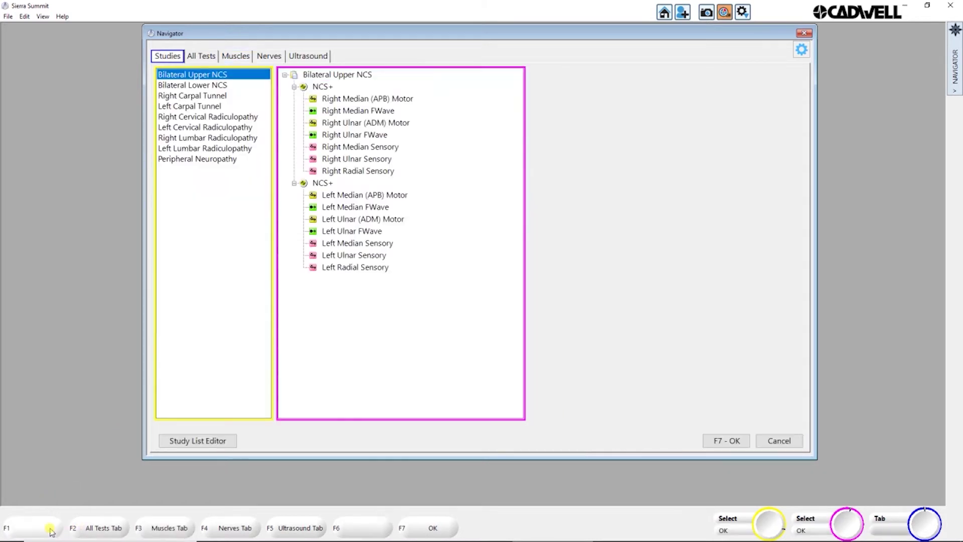
Show the EMG+ muscles innervated by the C5 root using the innervation filter.
left_click(104, 533)
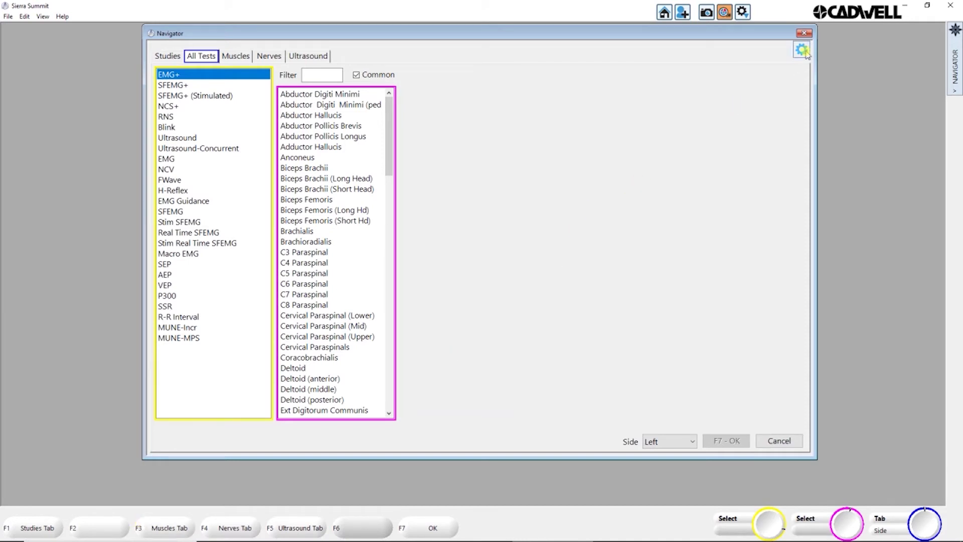
left_click(231, 56)
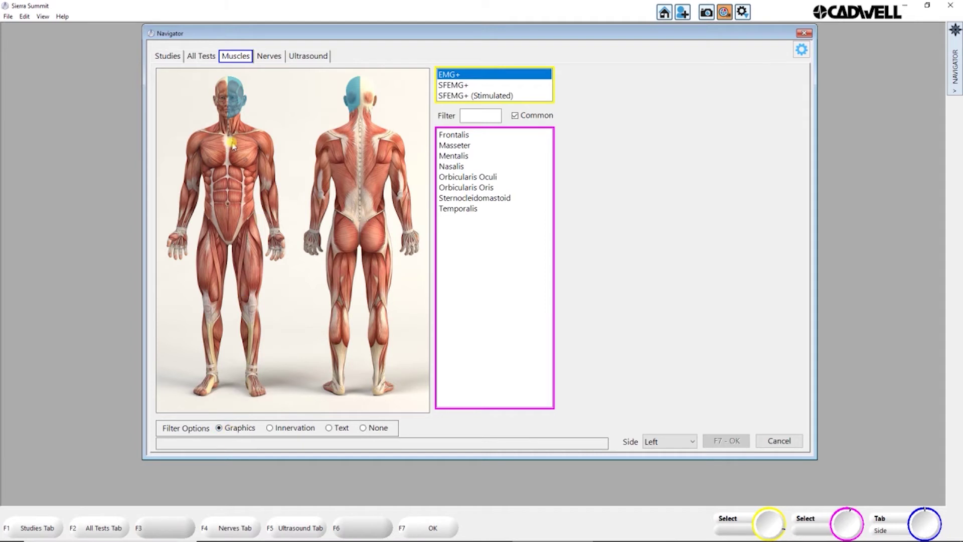
left_click(270, 428)
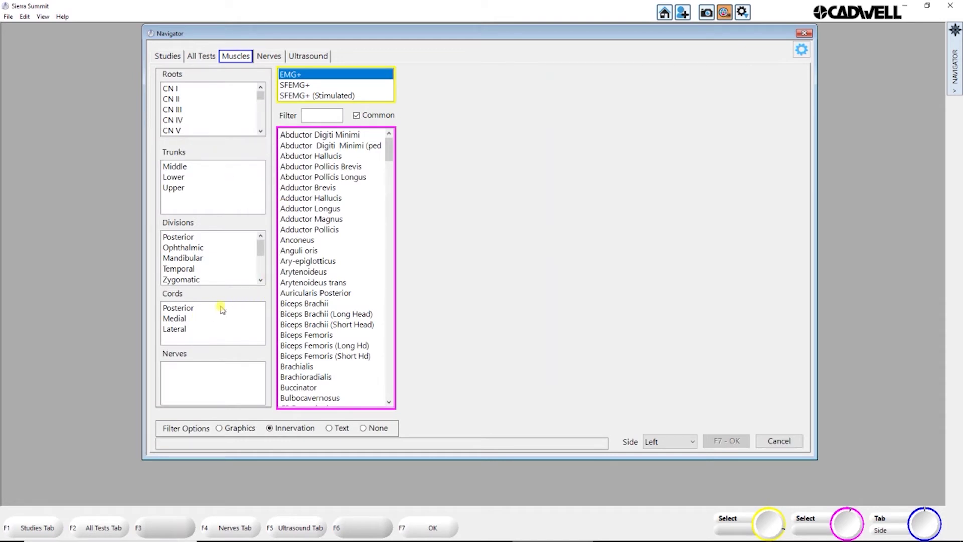
left_click_drag(260, 96, 259, 109)
left_click(192, 109)
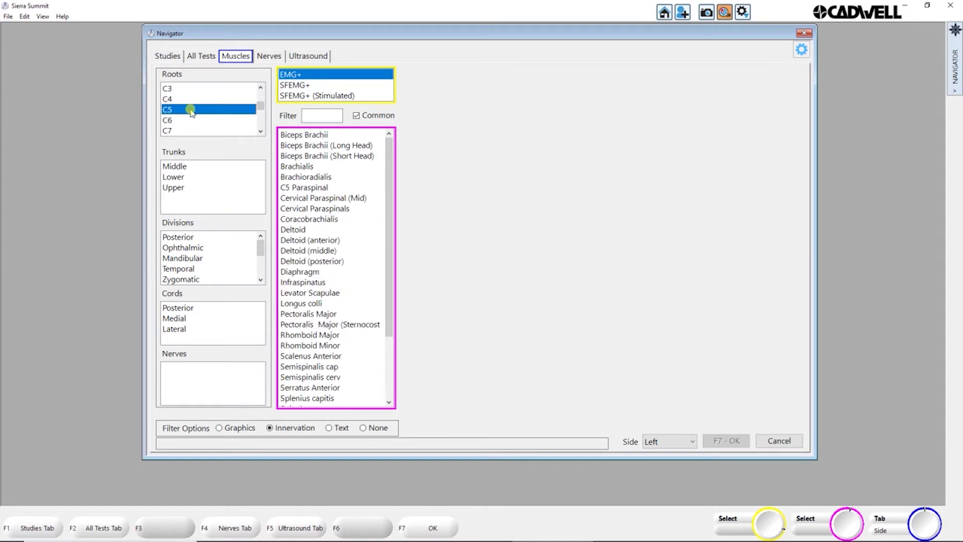
Filter the EMG+ muscles by the text region Head, and try the filter option None before returning to the graphics filter.
left_click(329, 428)
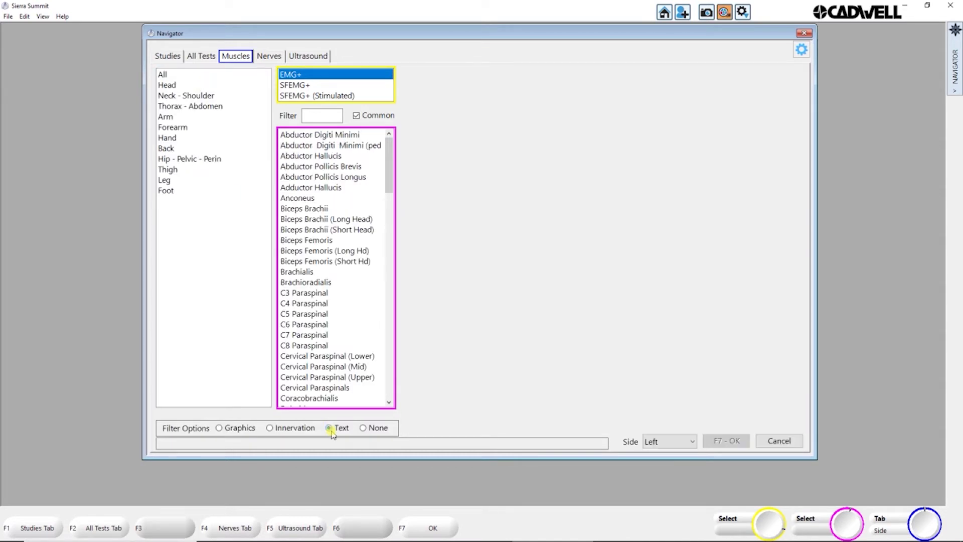
left_click(173, 85)
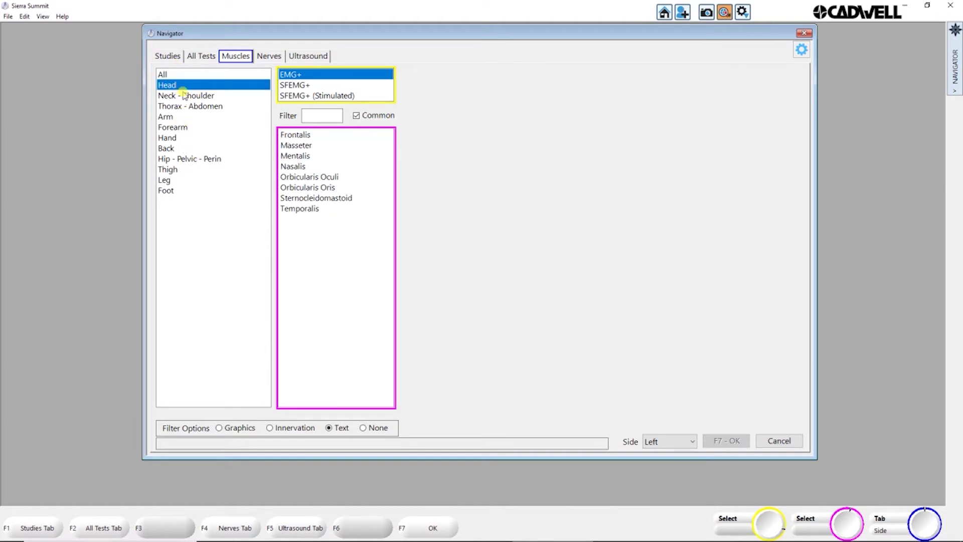
left_click(183, 88)
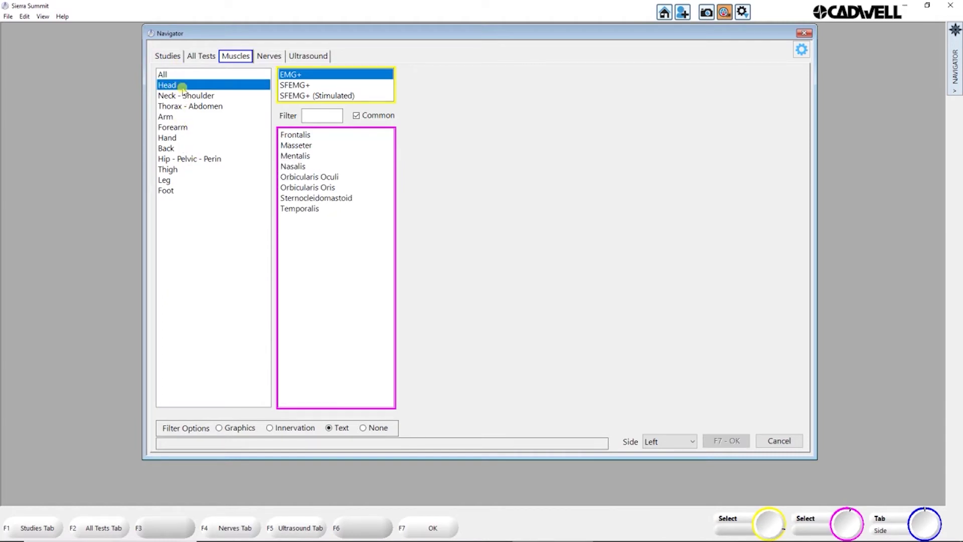
left_click(362, 429)
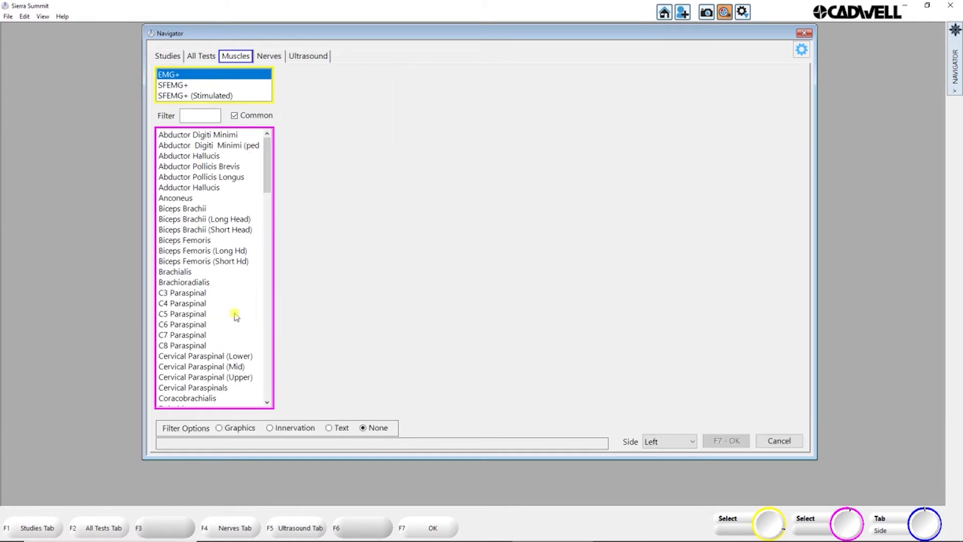
left_click(196, 75)
left_click(219, 428)
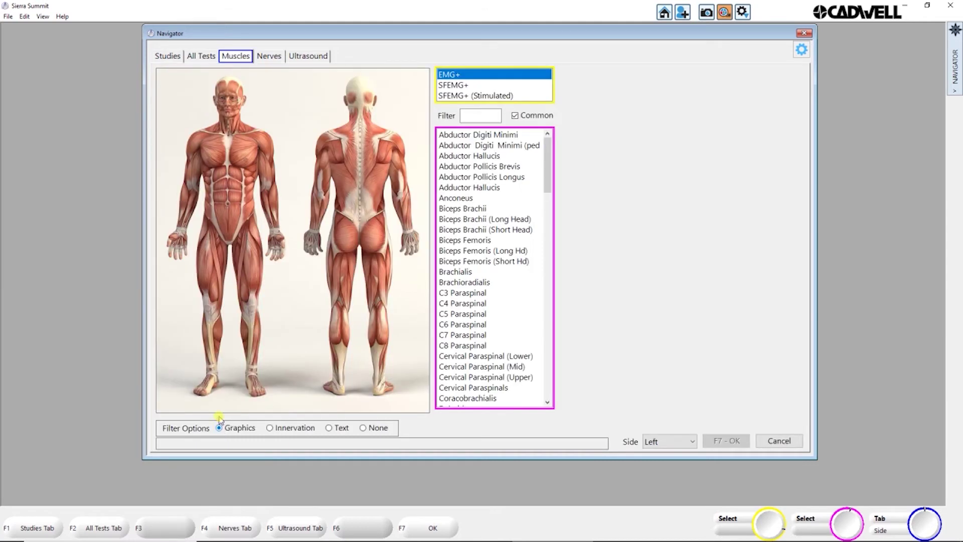
Show the nerves of the right hand on the body figure and restrict the NCS+ tests to the Median nerve.
left_click(269, 57)
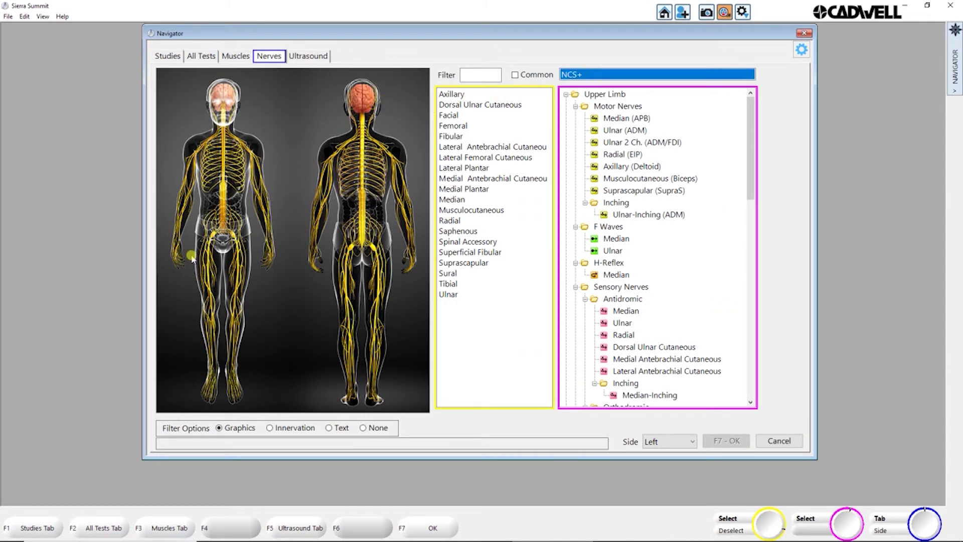
left_click(178, 263)
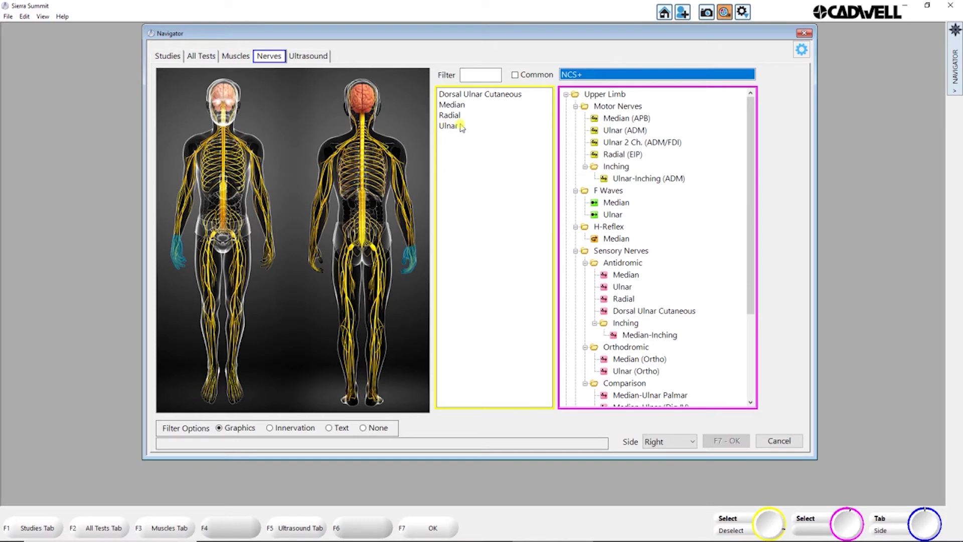
left_click(455, 106)
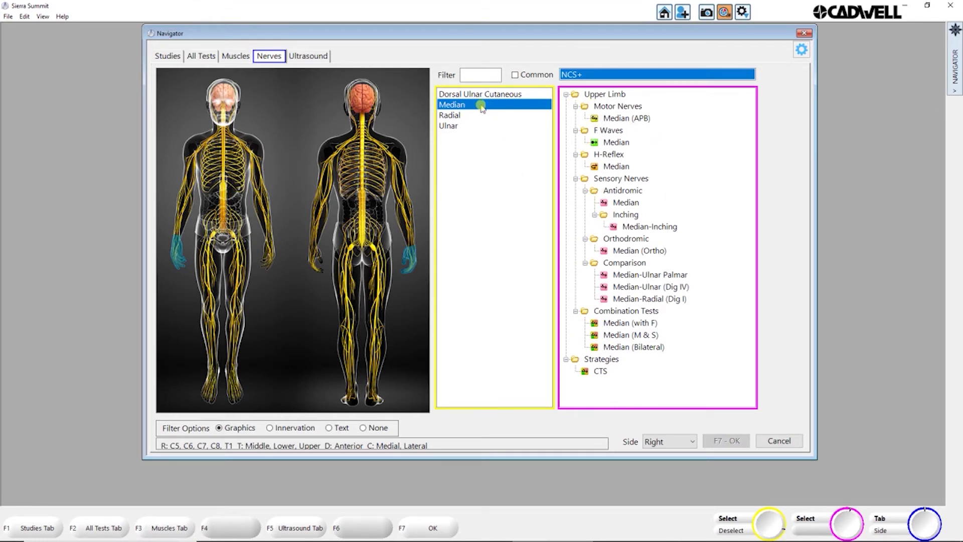
Clear the hand region, view the Ulnar nerve's tests, and deselect the nerve to browse all NCS+ tests.
left_click(286, 92)
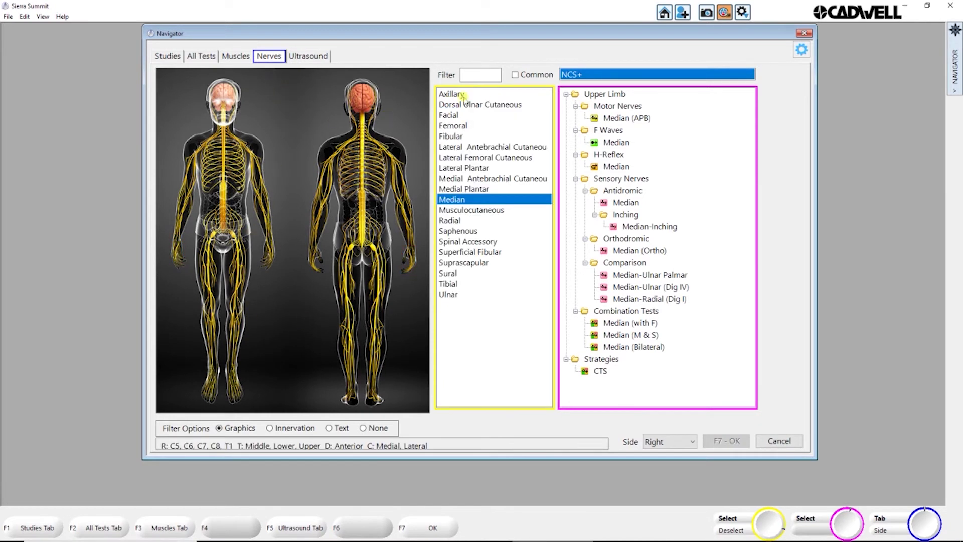
left_click(448, 293)
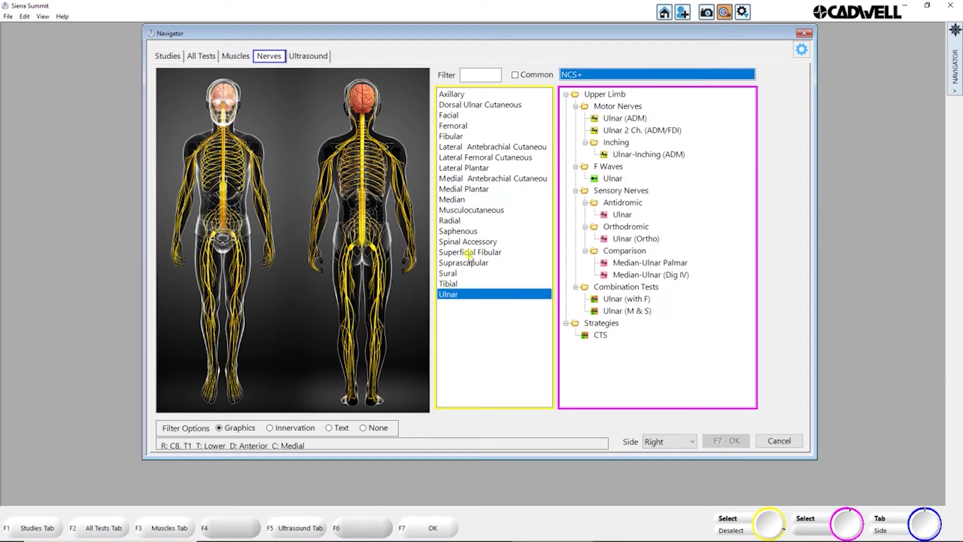
left_click(539, 223)
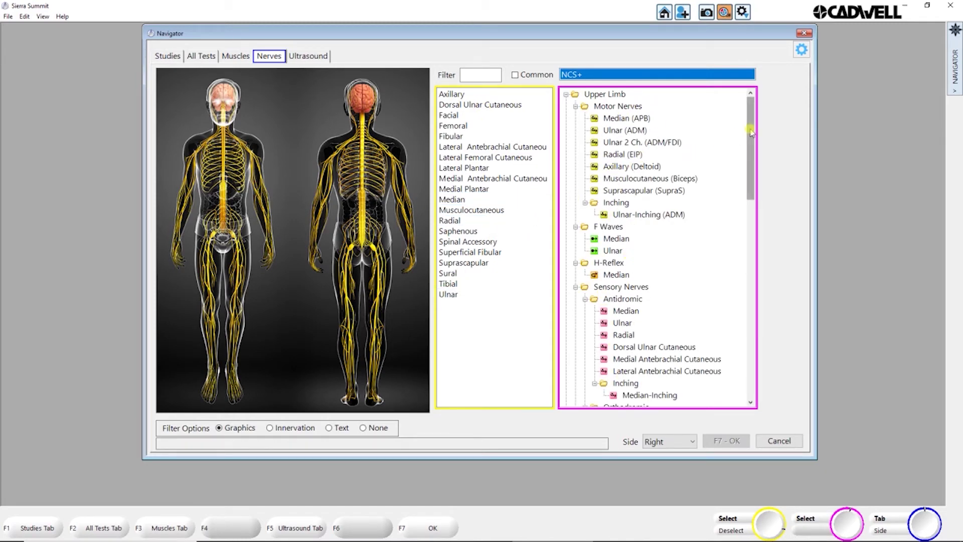
mouse_move(749, 150)
left_mouse_down()
mouse_move(749, 348)
mouse_move(751, 148)
left_mouse_up()
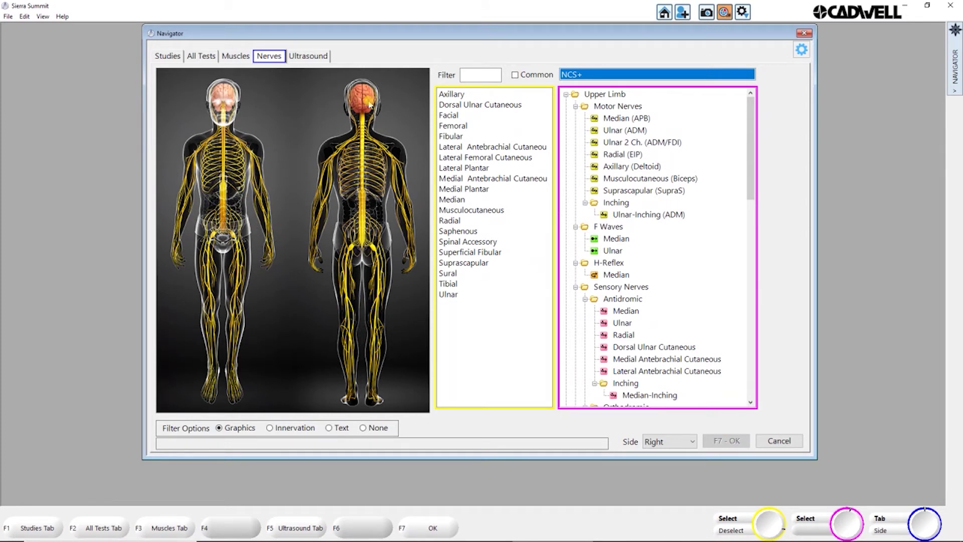
Filter by the right hand's Median nerve and add its Median (APB) motor, F wave and antidromic sensory tests to the study.
left_click(451, 200)
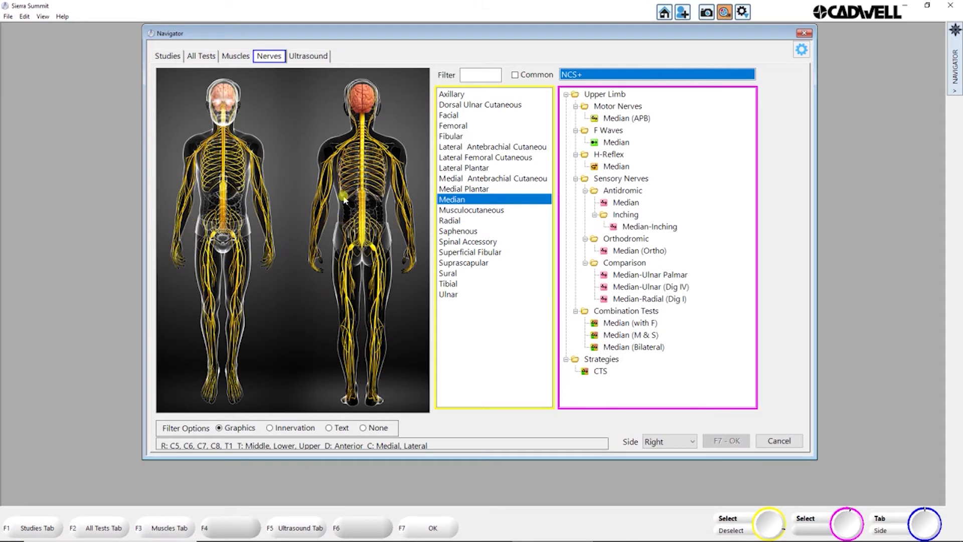
left_click(178, 257)
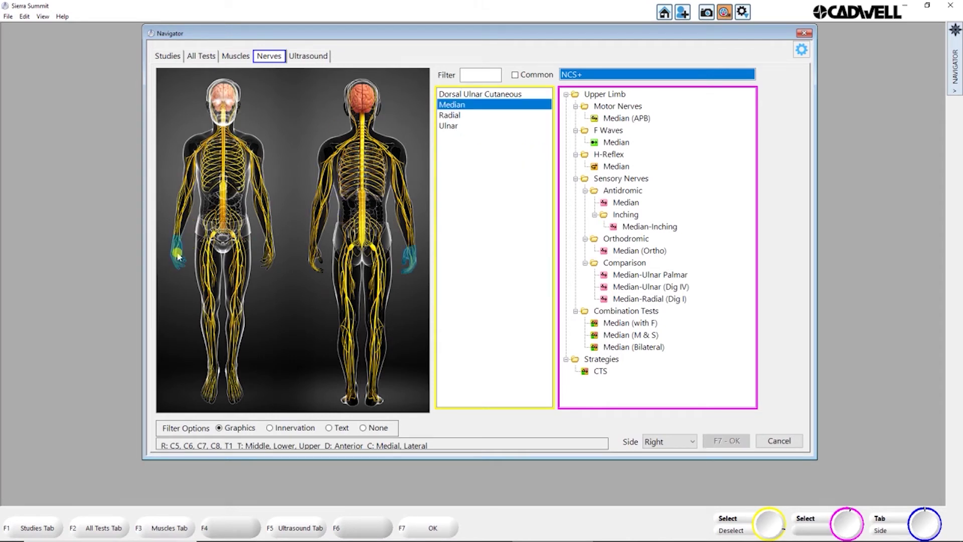
left_click(619, 120)
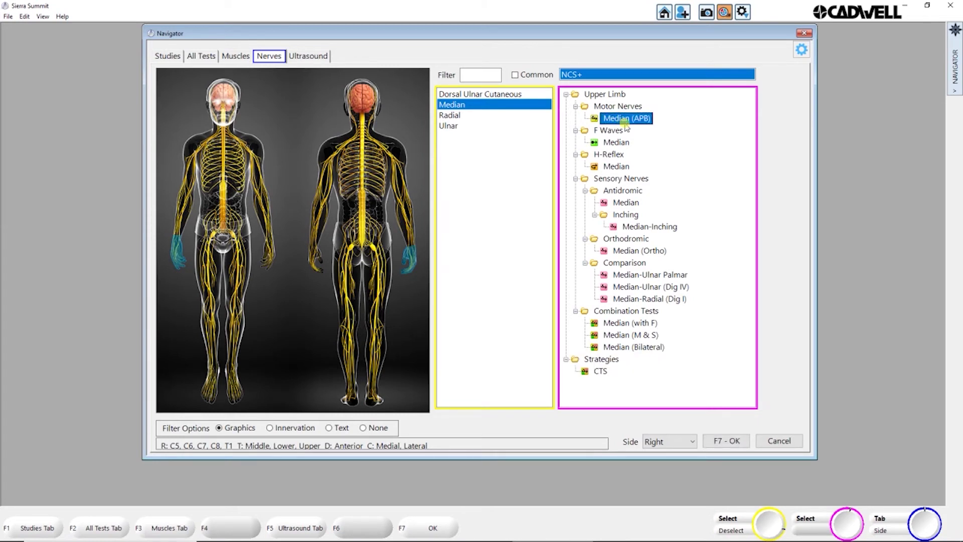
left_click(621, 143)
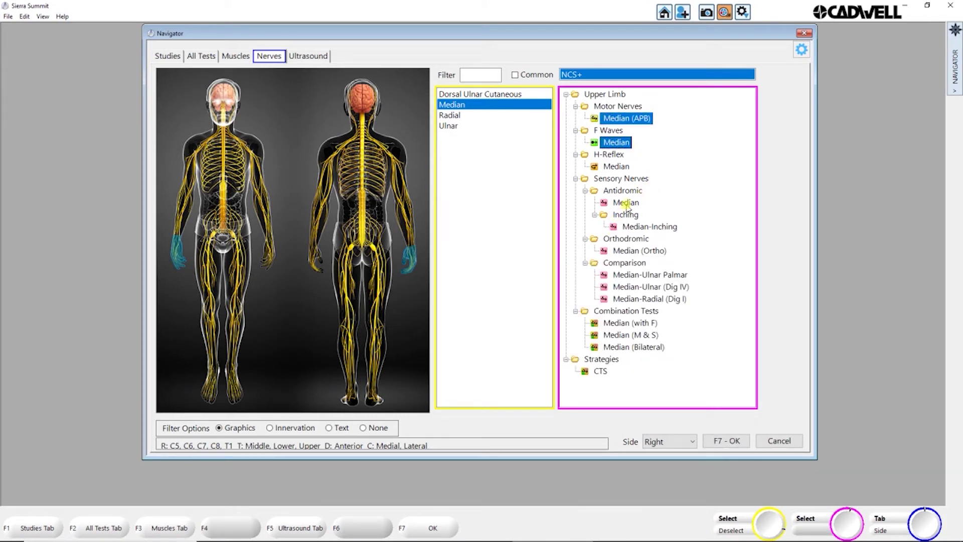
left_click(626, 204)
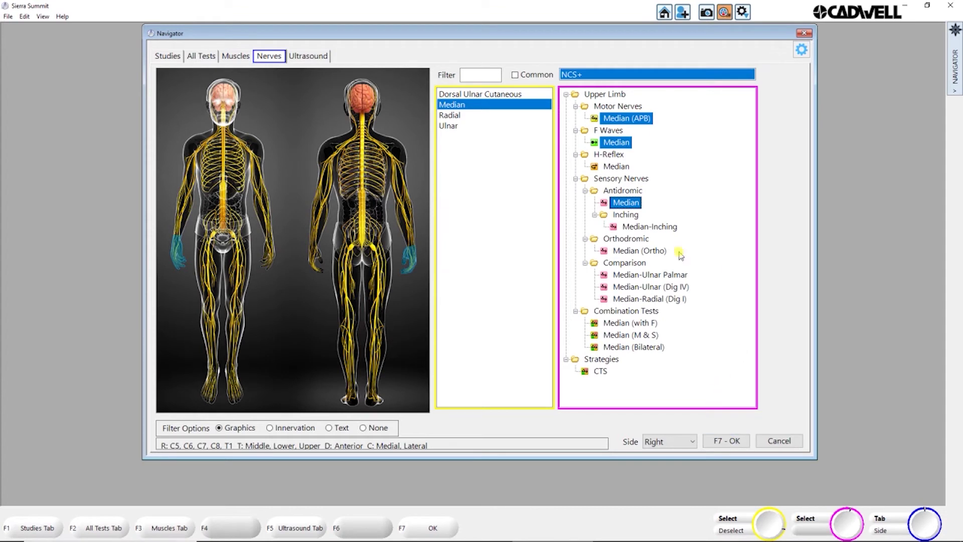
left_click(718, 434)
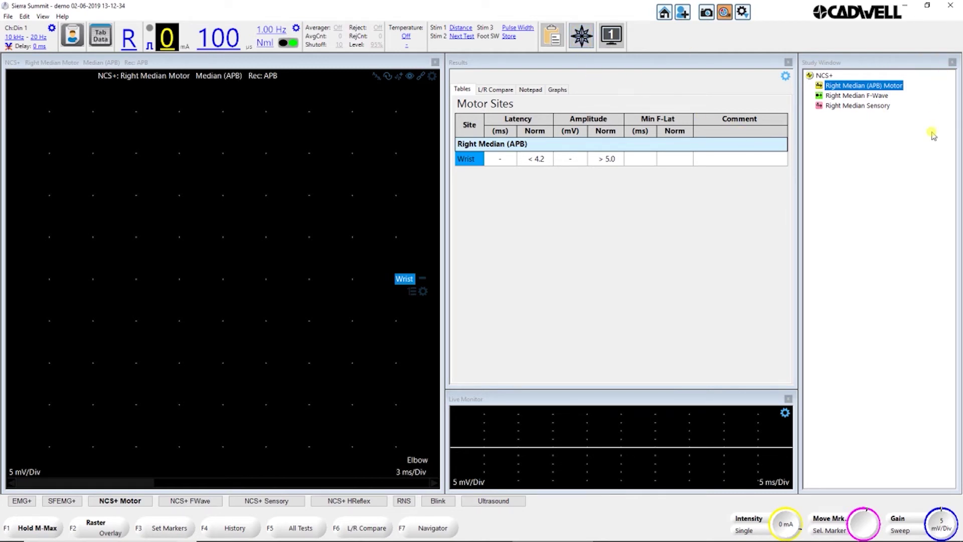
Reopen the Navigator, try selecting the Median H-Reflex test, and show the tests of the Radial nerve.
left_click(581, 36)
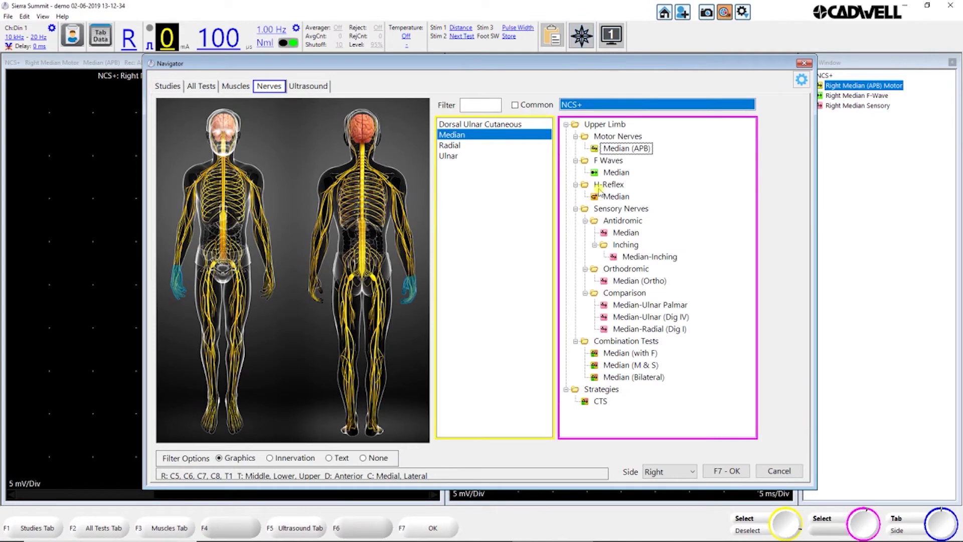
left_click(616, 196)
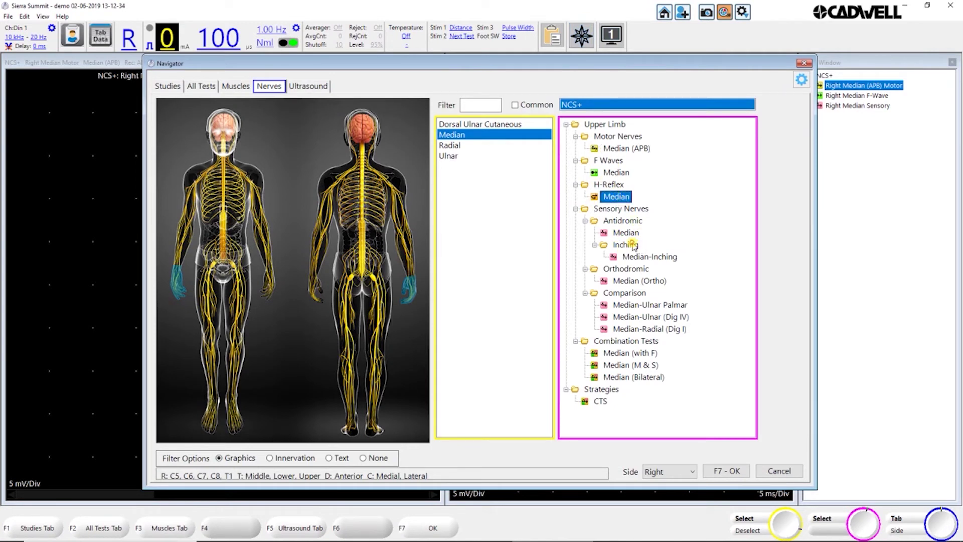
left_click(456, 146)
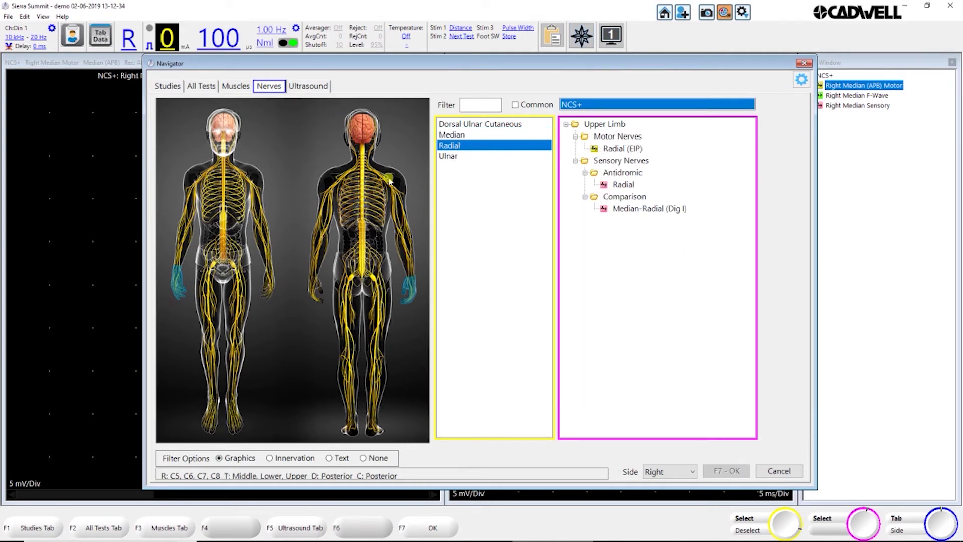
Add an ultrasound test of the right Median Nerve to the study.
left_click(308, 85)
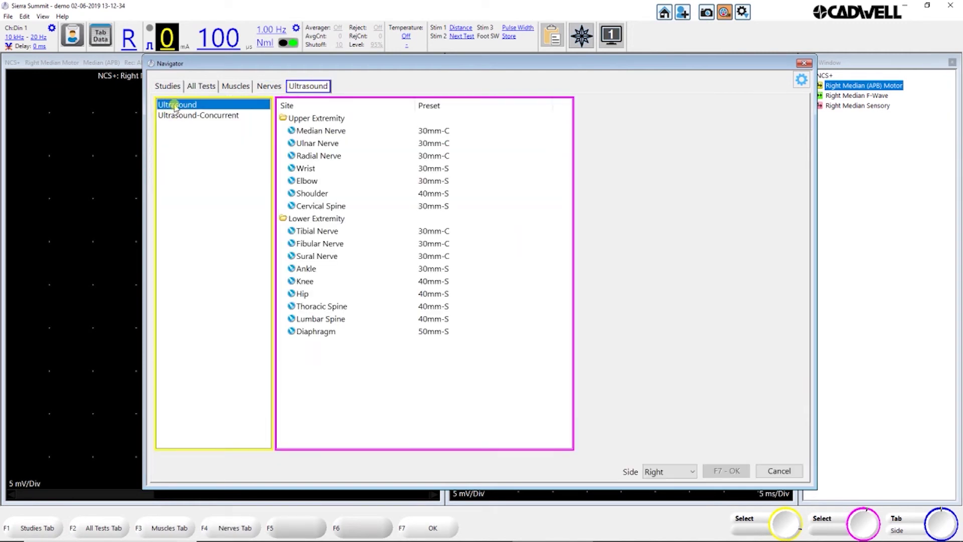
left_click(195, 105)
left_click(316, 133)
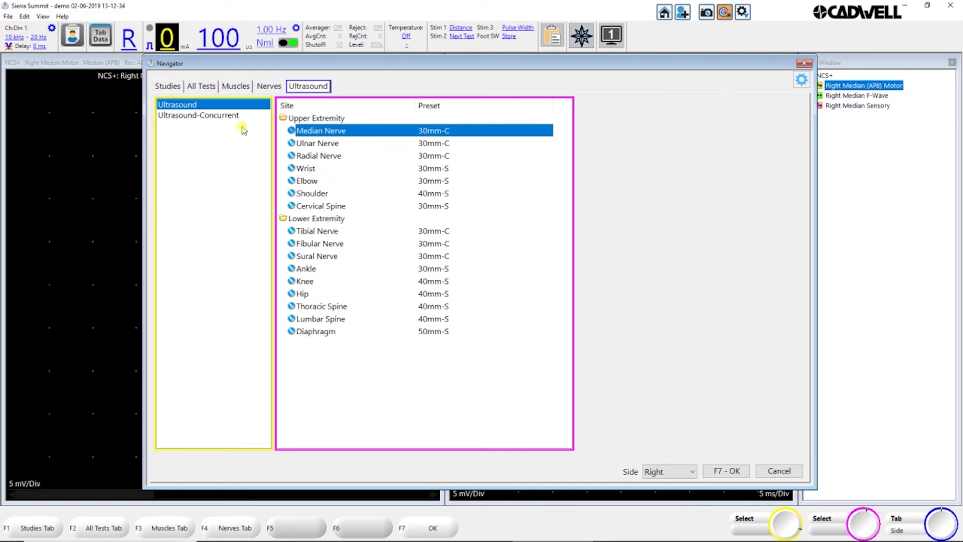
left_click(743, 472)
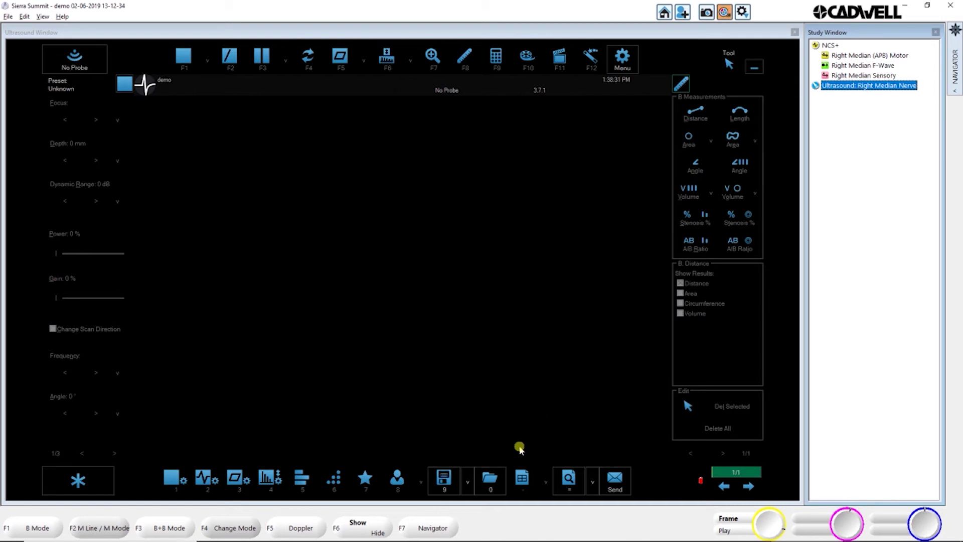
Add all common EMG+ muscles of the left hand from the body figure, briefly lifting the common-muscles restriction to compare the list.
left_click(432, 528)
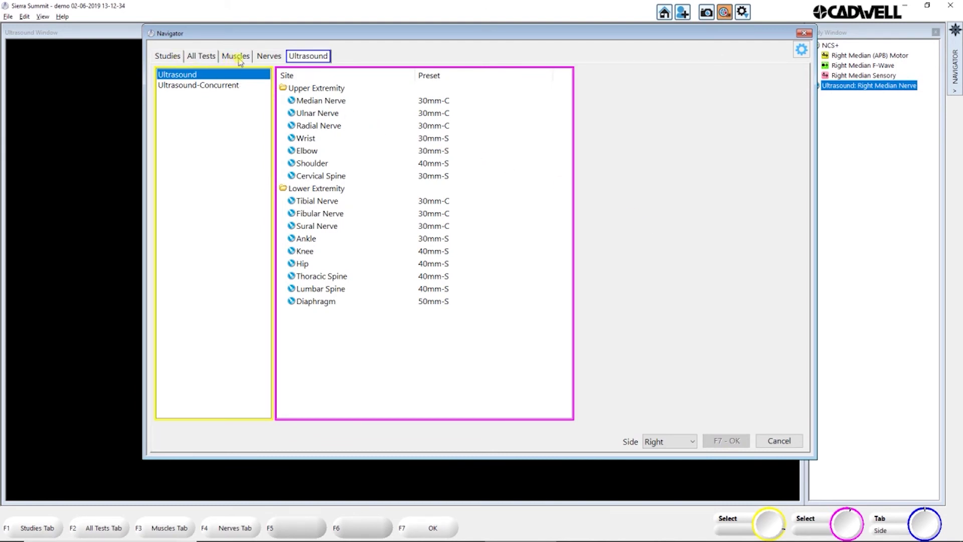
left_click(206, 58)
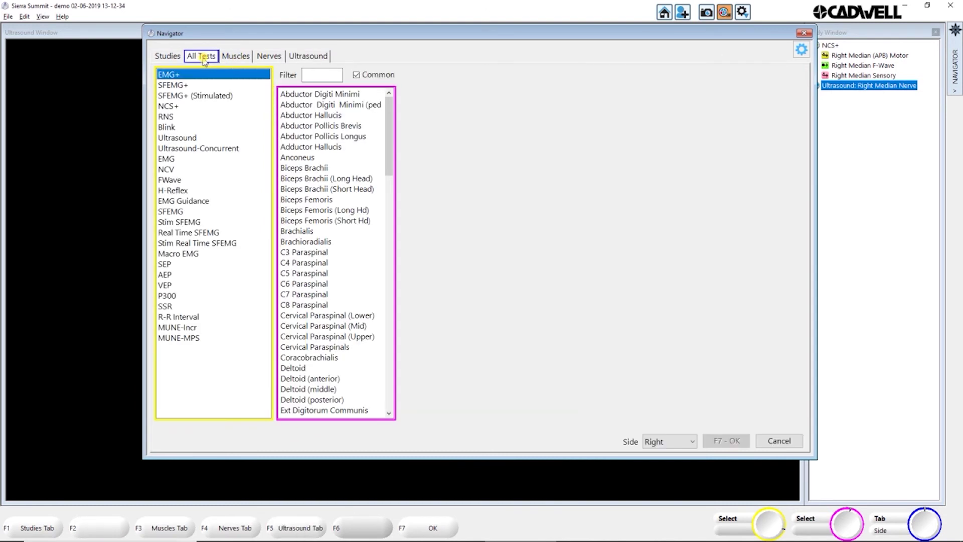
left_click(229, 57)
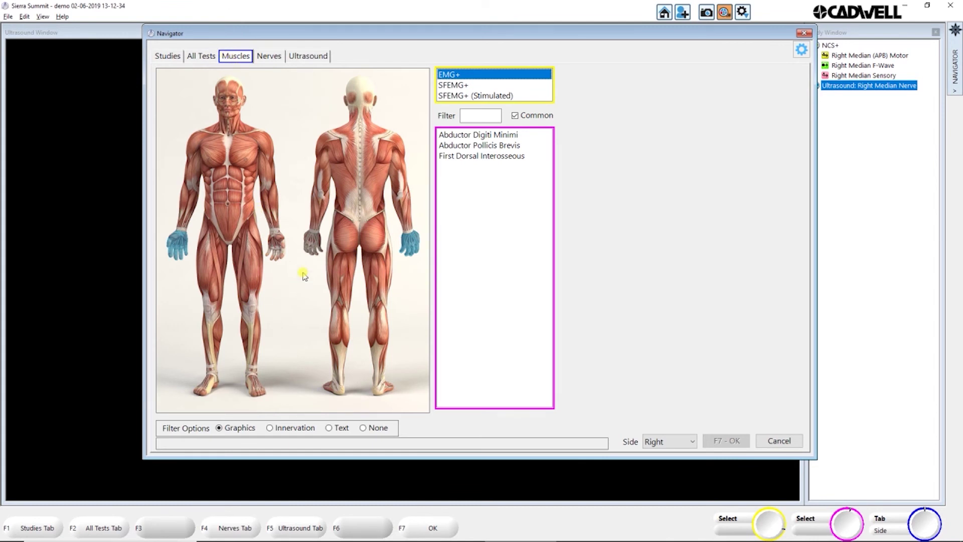
left_click(312, 243)
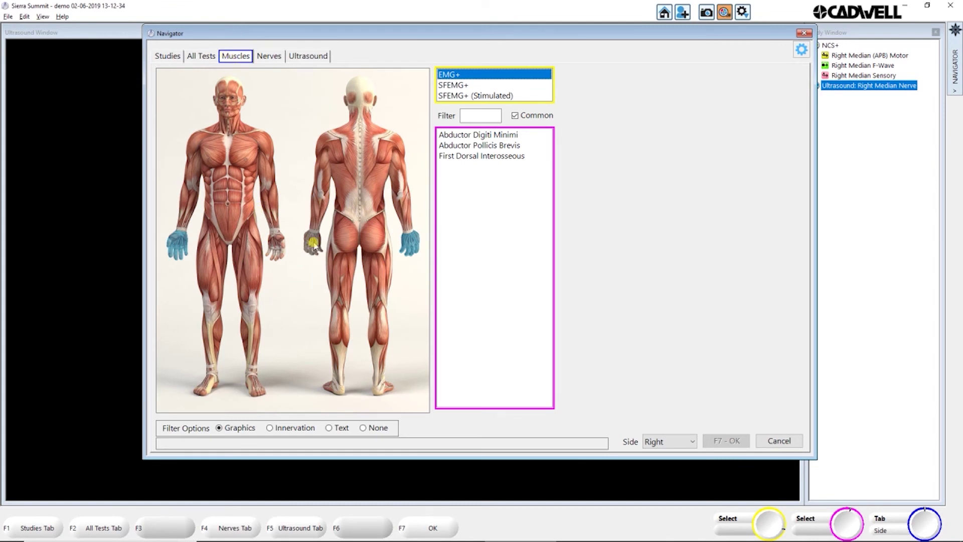
left_click(489, 135)
left_click(520, 114)
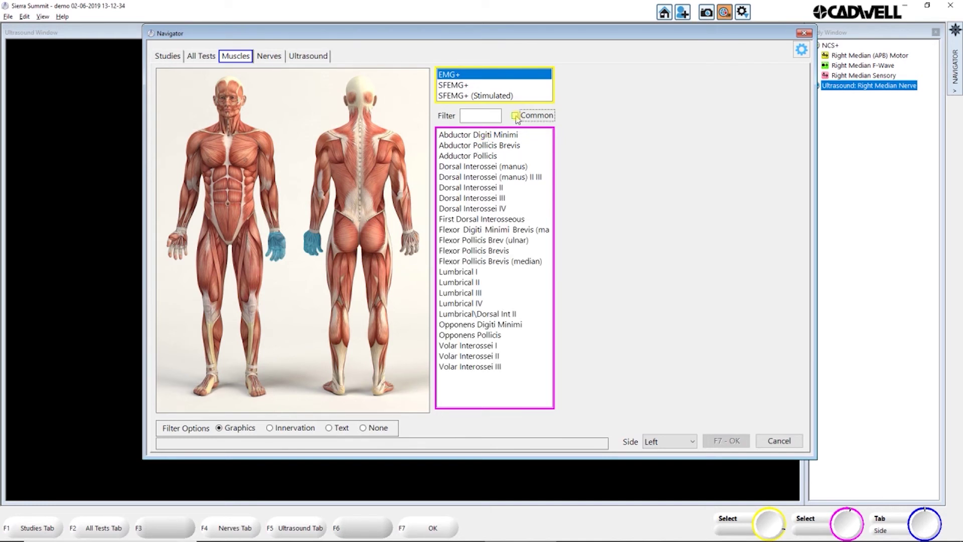
left_click(520, 115)
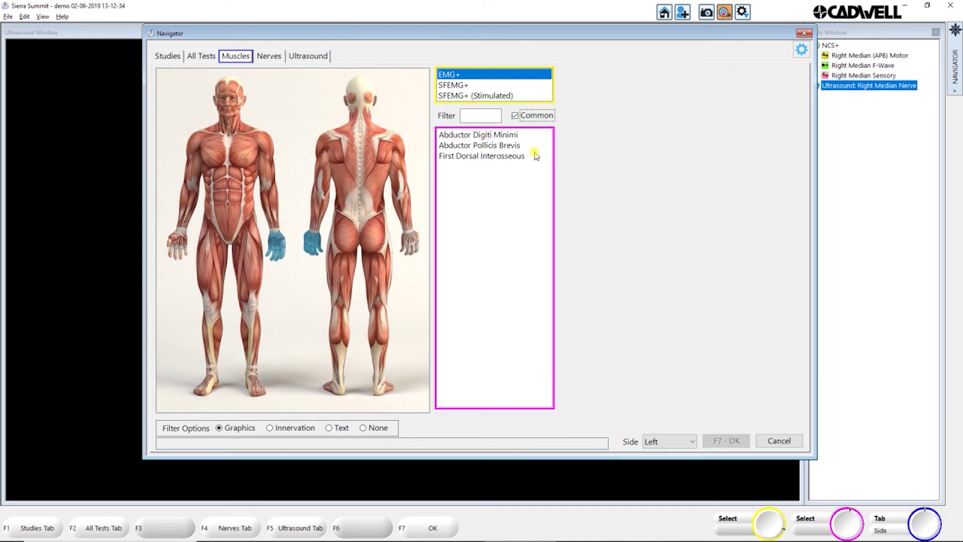
double_click(311, 245)
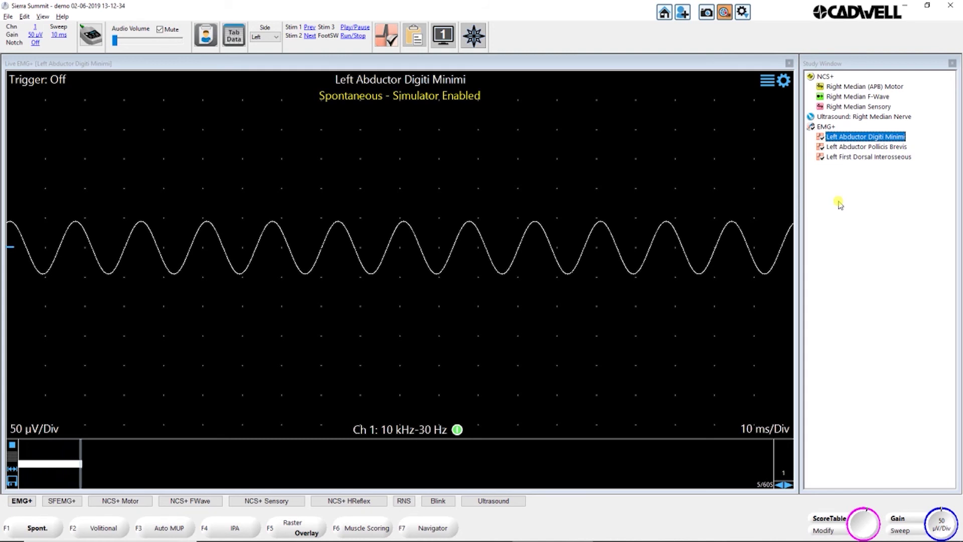
Reopen the Navigator, open its setup and rename the Muscles tab label to EMG.
left_click(431, 527)
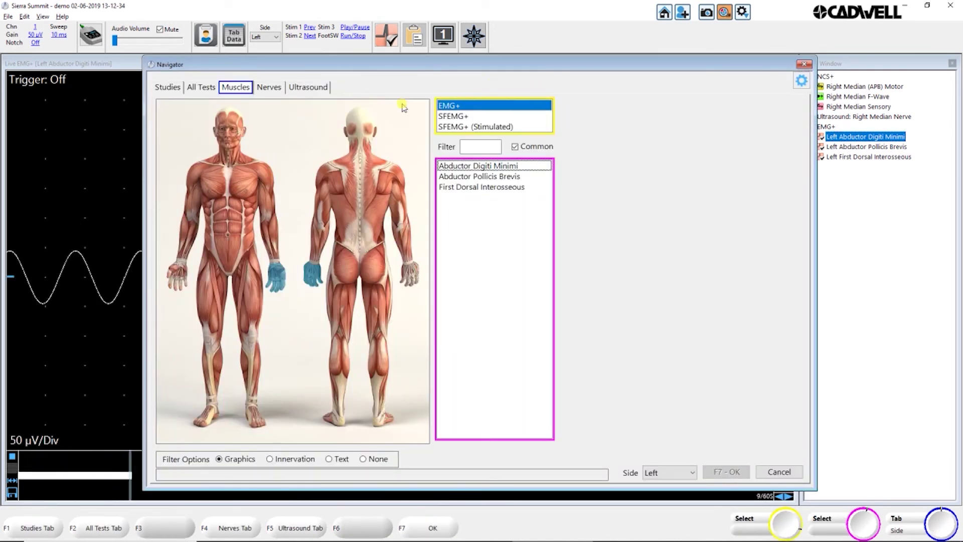
left_click(801, 81)
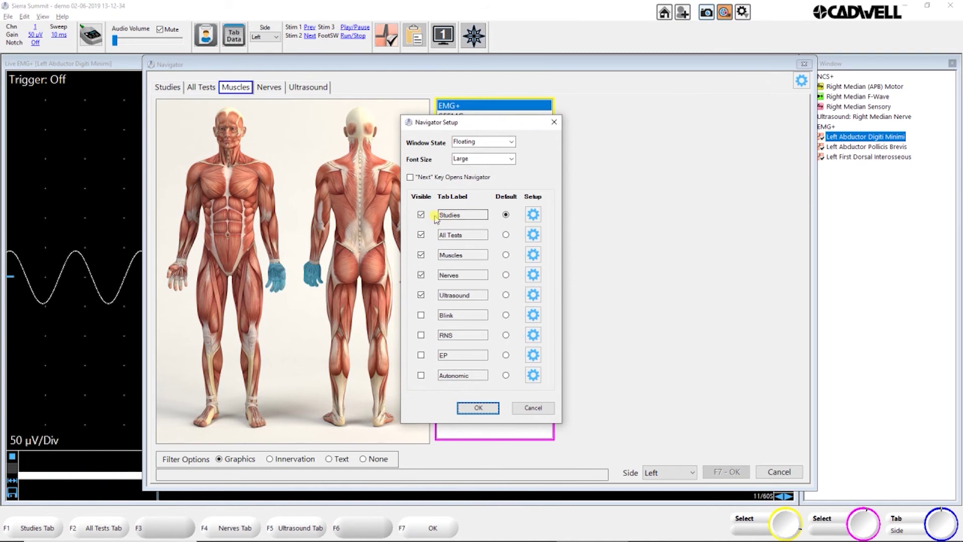
left_click(471, 215)
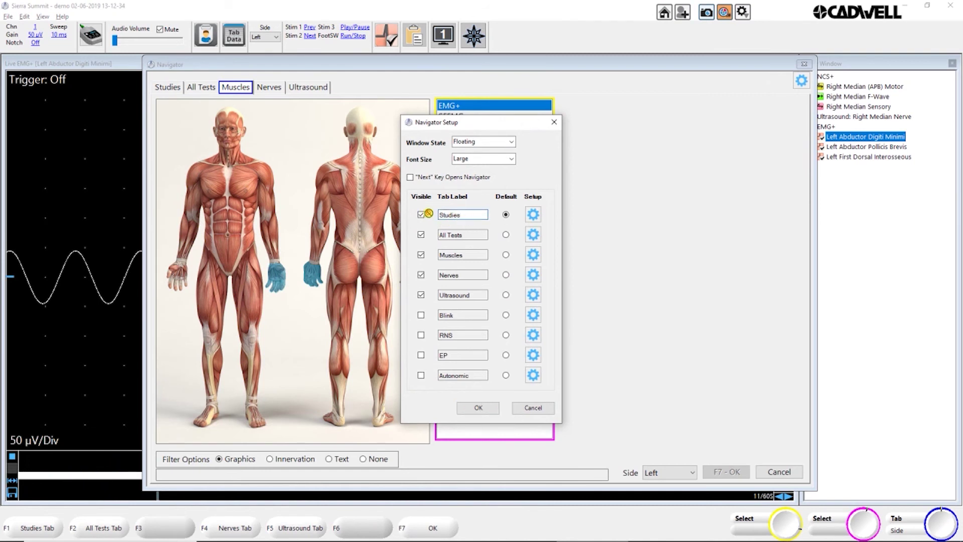
left_click(463, 254)
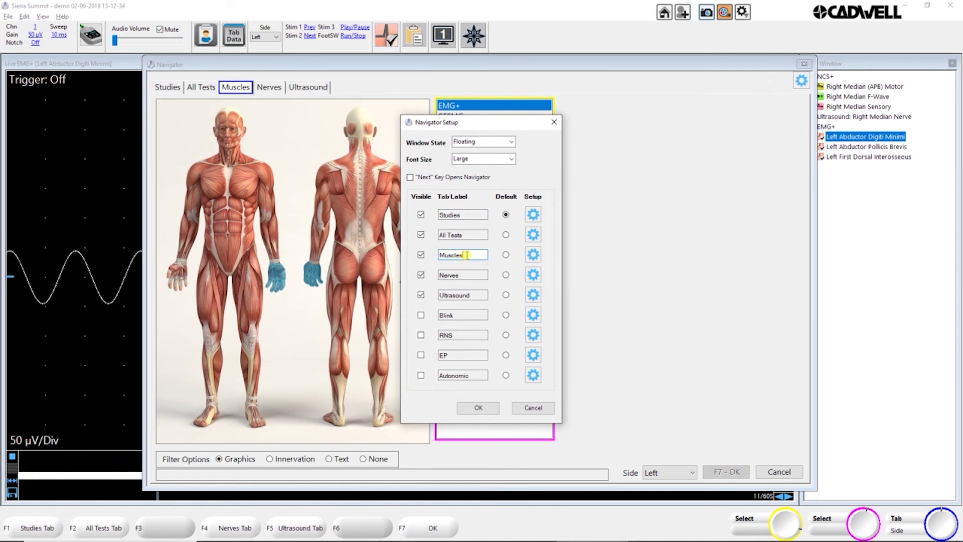
double_click(446, 254)
type("EMG")
Check the Navigator's window state choices and review the function-key assignments set up for the Studies and Nerves tabs.
left_click(510, 142)
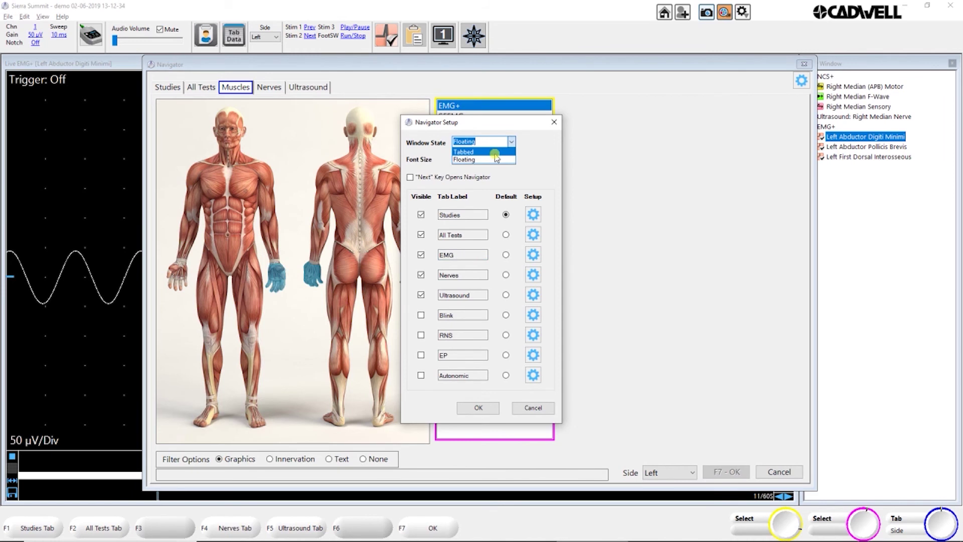
left_click(547, 156)
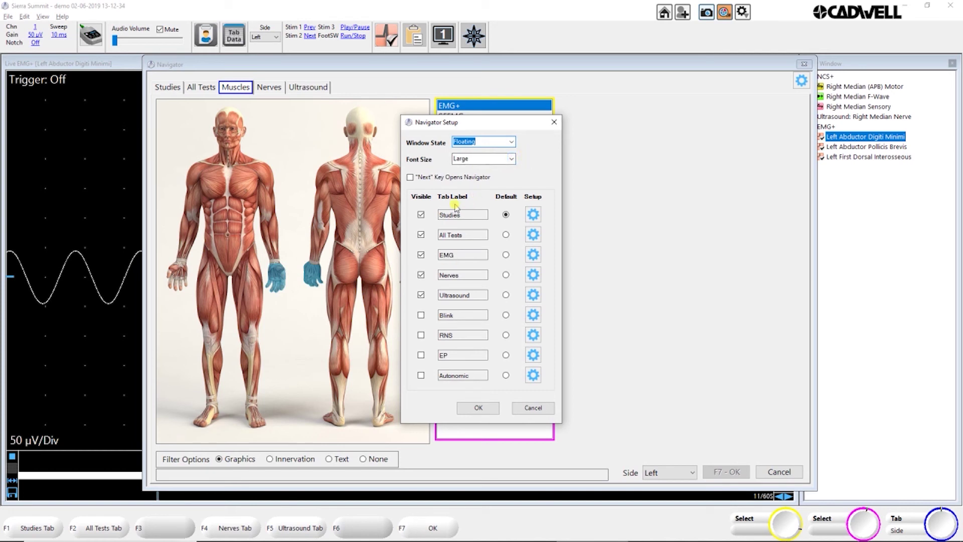
left_click(533, 216)
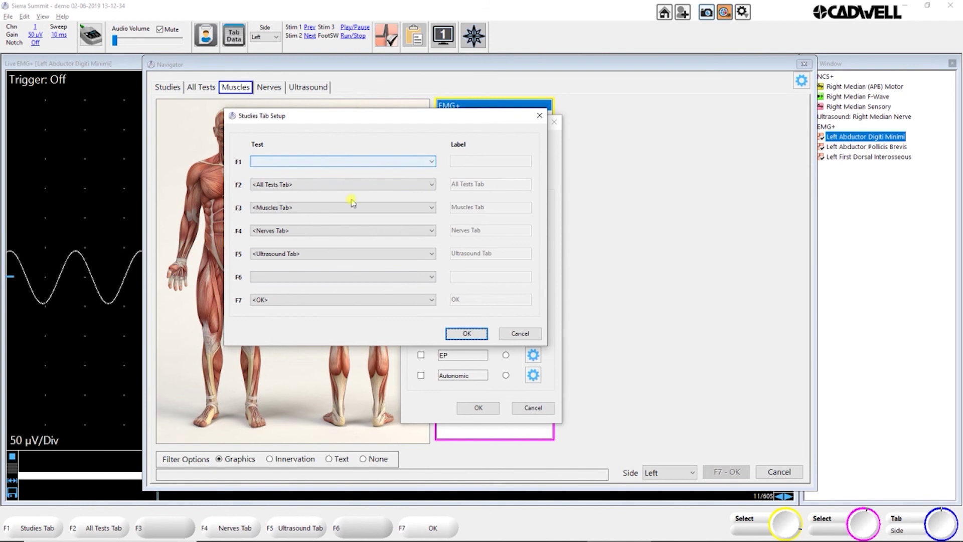
left_click(466, 333)
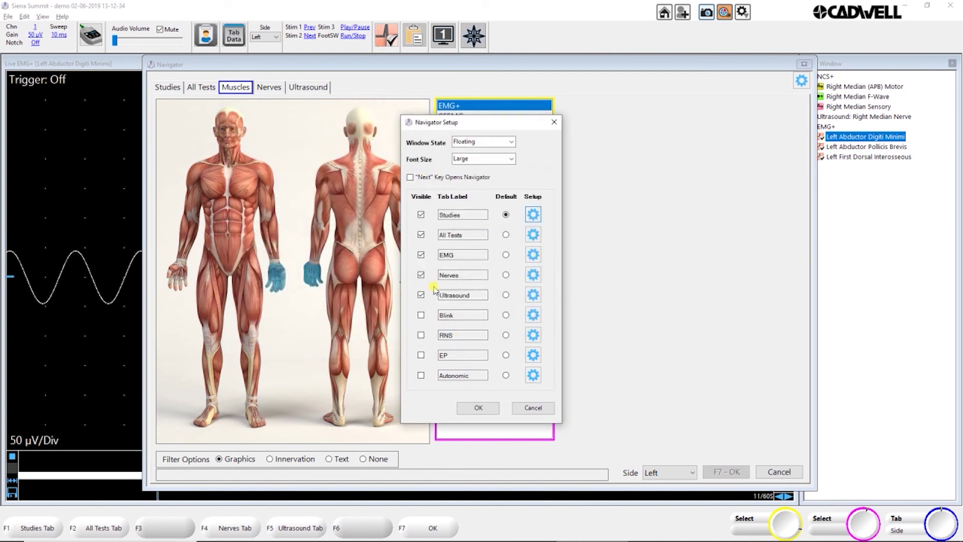
double_click(534, 269)
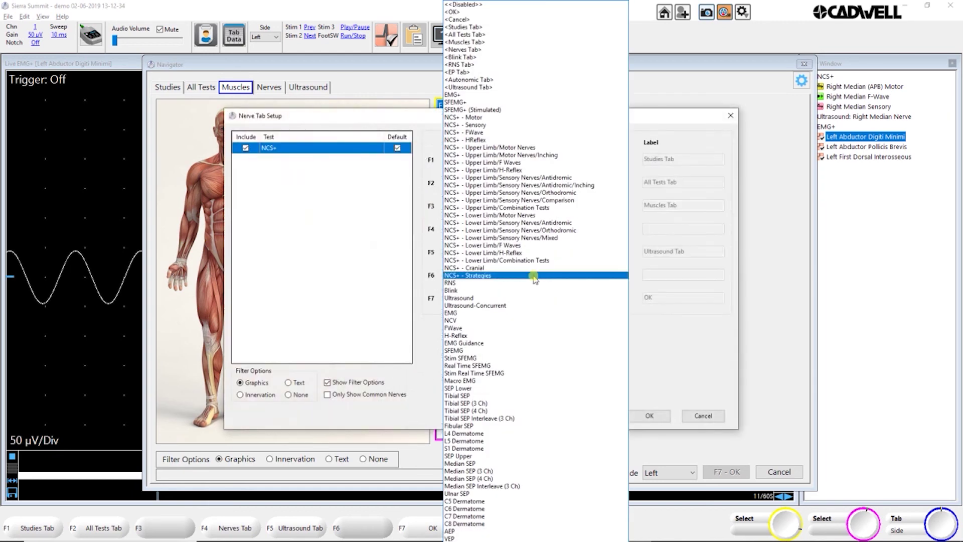
left_click(677, 336)
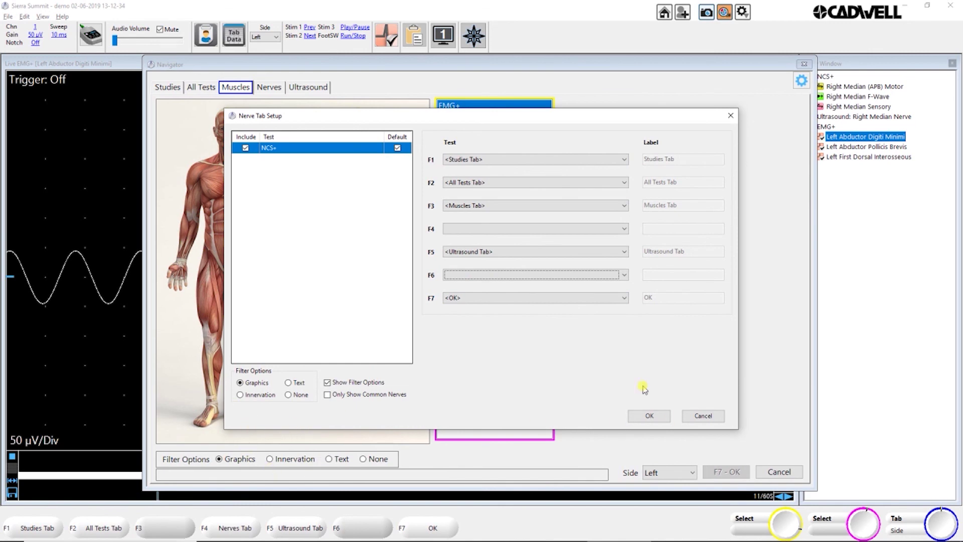
left_click(648, 417)
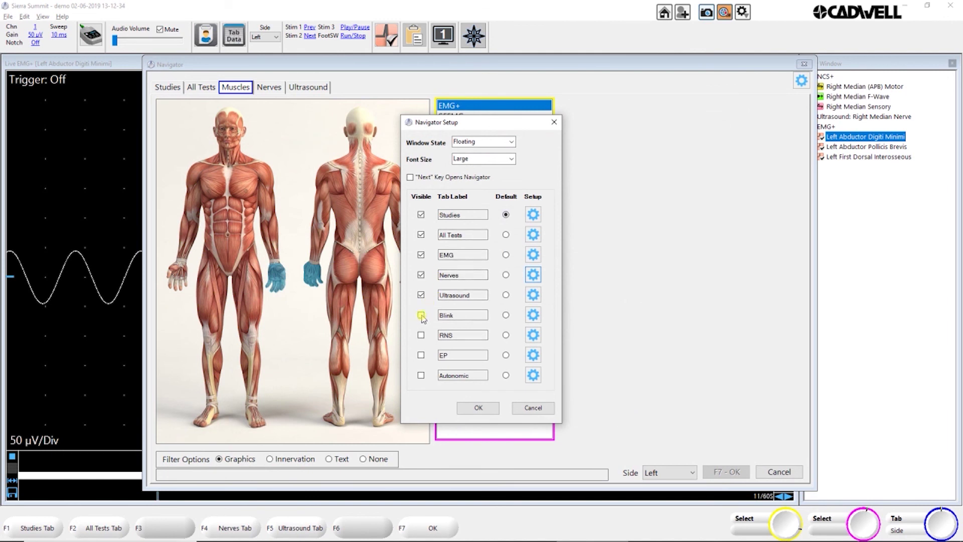
Make the Blink, RNS, EP and Autonomic tabs visible in the Navigator and apply the setup.
left_click(420, 334)
left_click(420, 355)
left_click(478, 408)
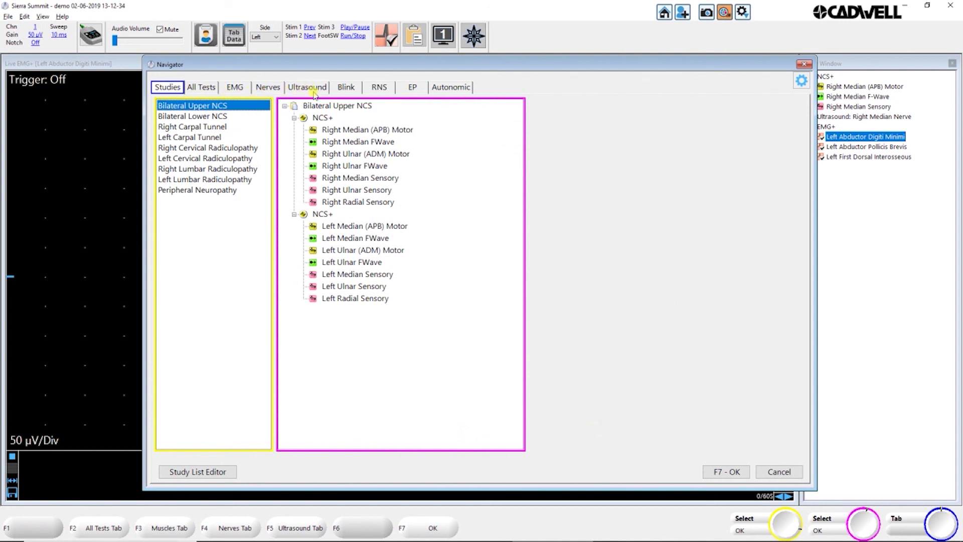
Browse the Blink, RNS, EP (including VEP), Autonomic and Ultrasound test lists in the Navigator, and return to the Studies list.
left_click(352, 90)
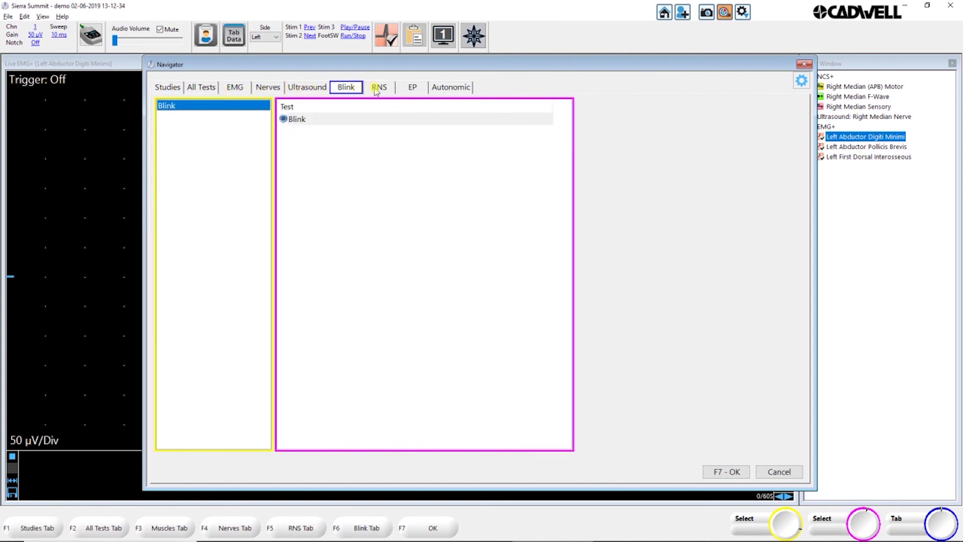
left_click(381, 89)
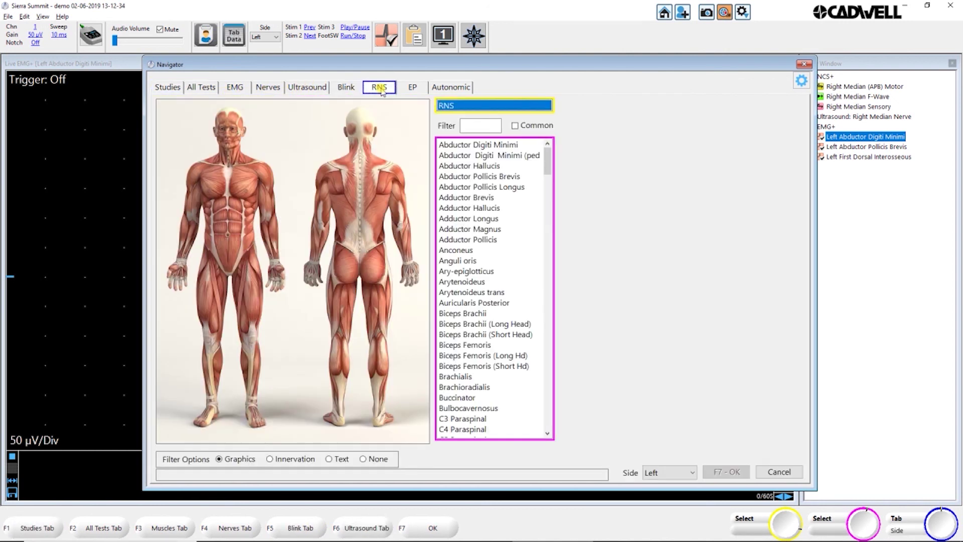
left_click(414, 89)
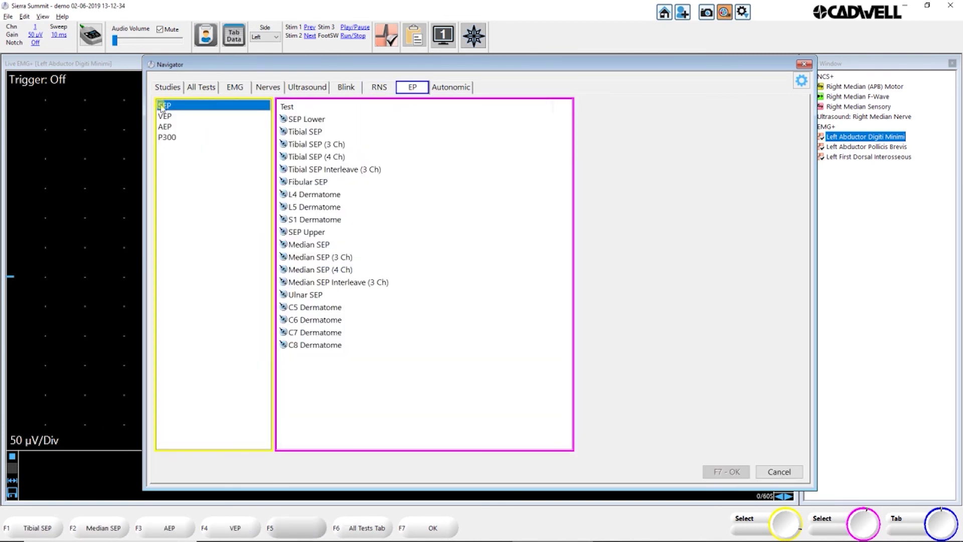
left_click(169, 117)
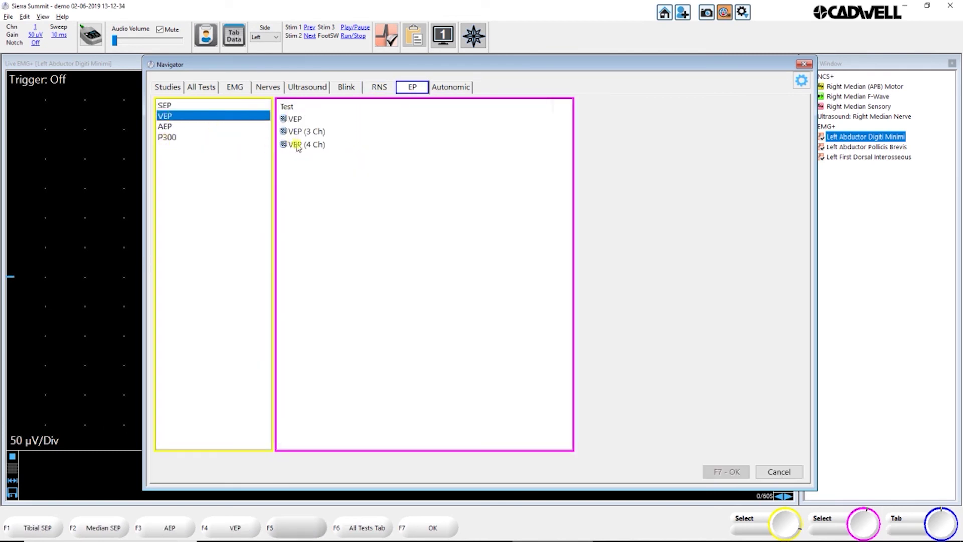
left_click(458, 90)
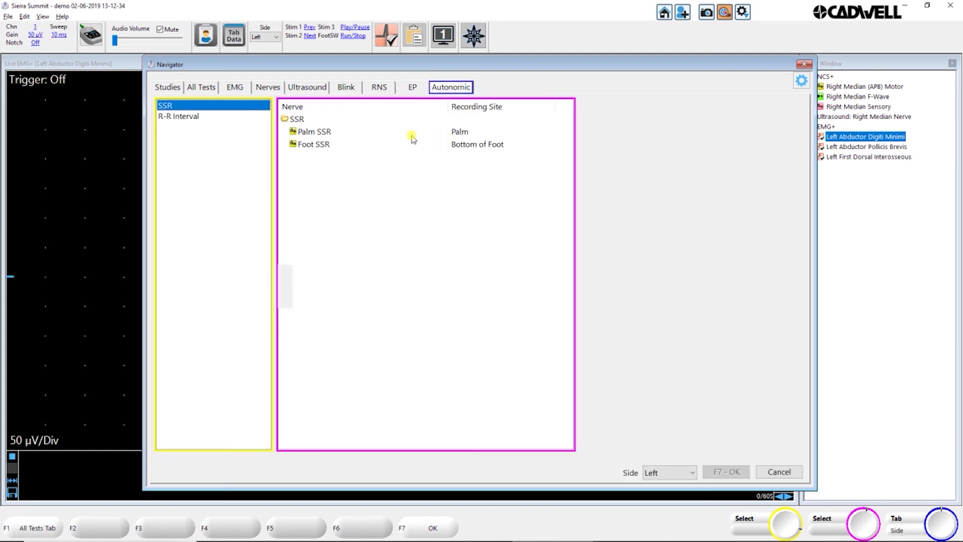
left_click(312, 89)
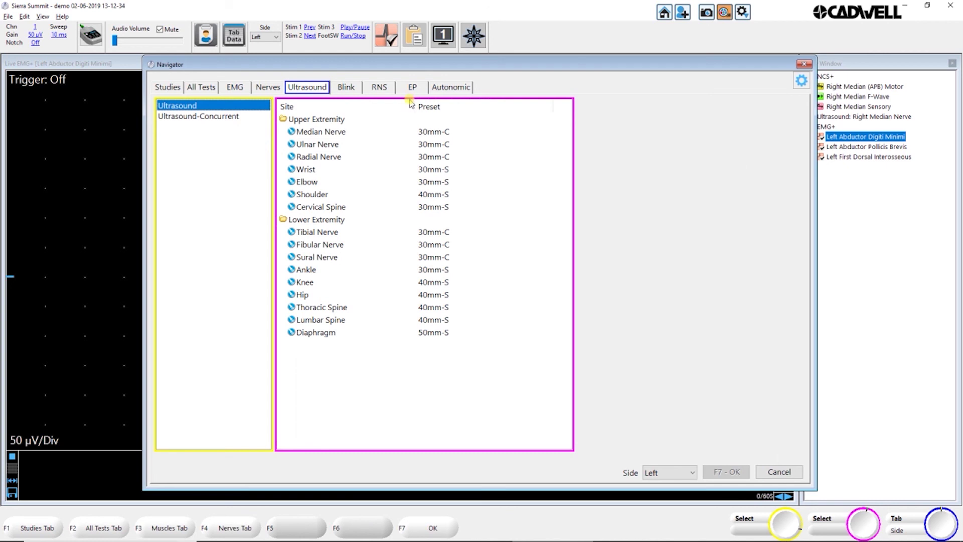
left_click(164, 90)
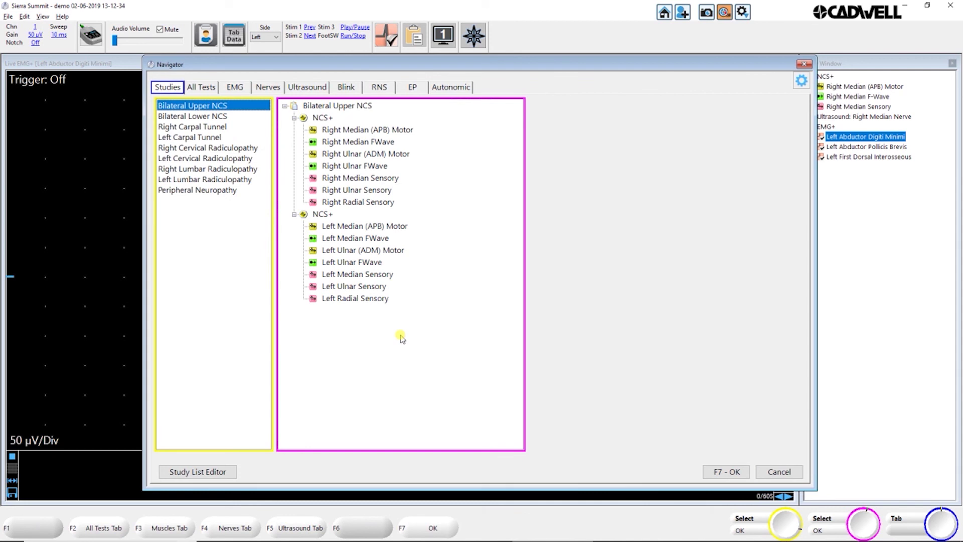